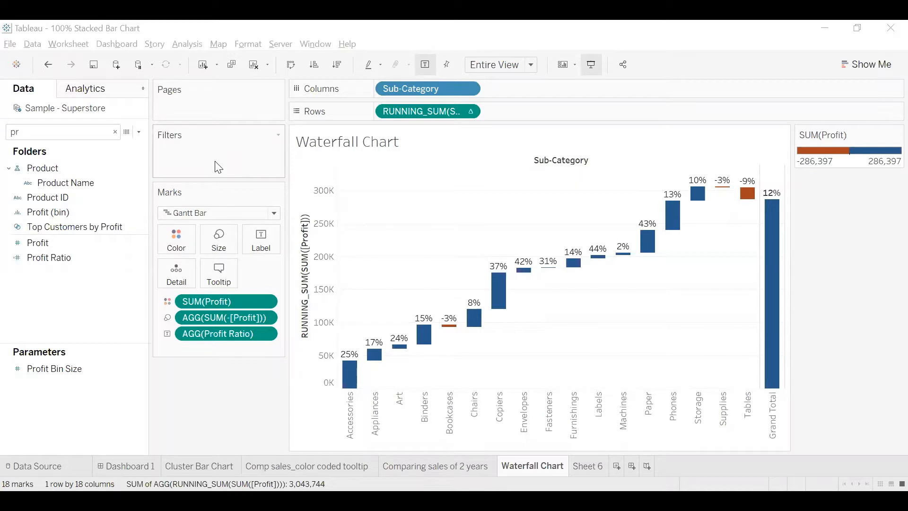
Step: Search the data fields for "su" and add Sub-Category to the empty Sheet 6 view
{"action": "mouse_move", "coordinate": [351, 386]}
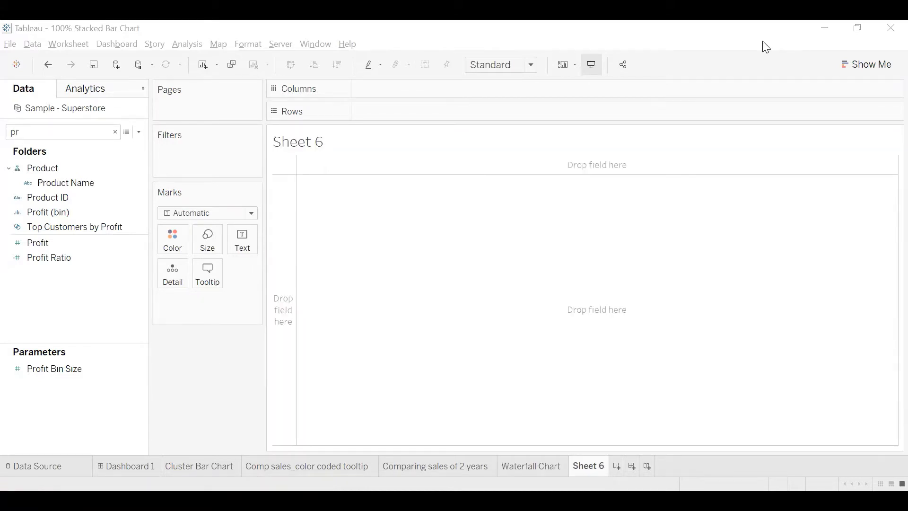
{"action": "left_click", "coordinate": [115, 132]}
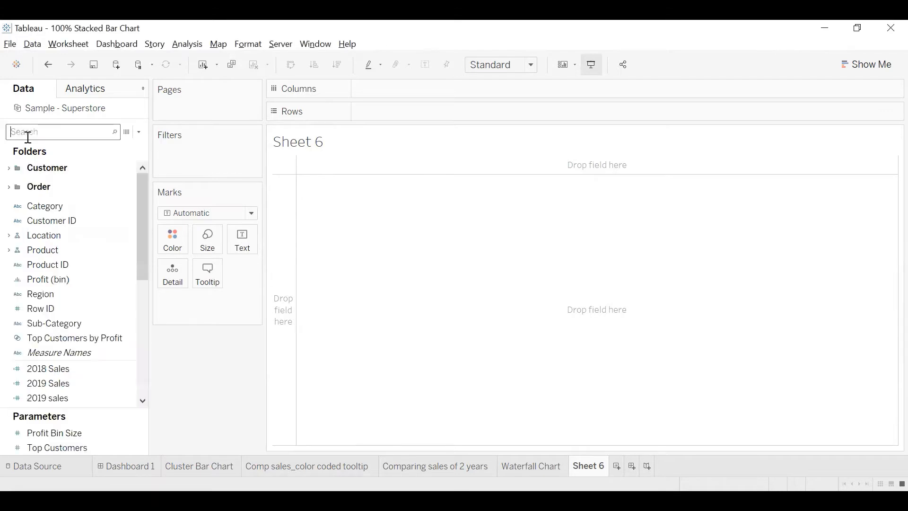
{"action": "type", "text": "su"}
{"action": "left_click", "coordinate": [49, 165]}
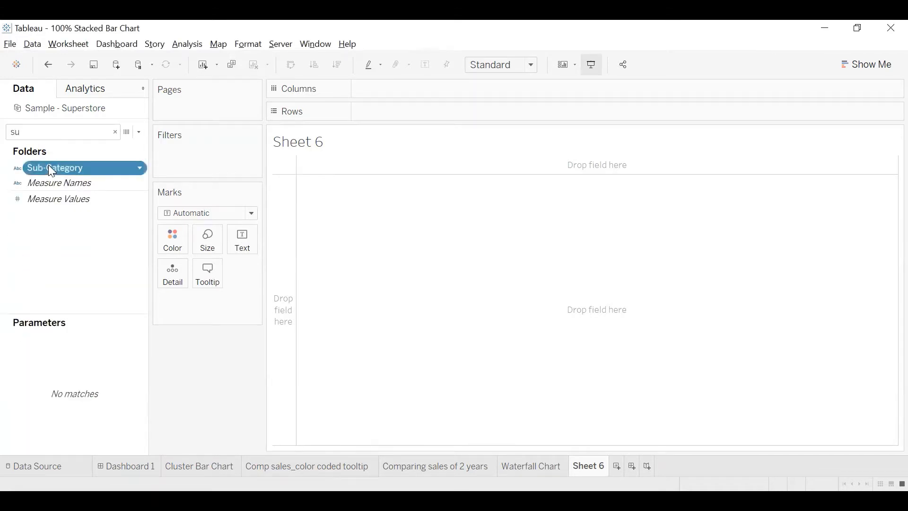
{"action": "double_click", "coordinate": [50, 169]}
Step: Find Profit with the search "pr" and plot it as vertical bars, with Sub-Category on Columns and Profit on Rows
{"action": "left_click", "coordinate": [59, 133]}
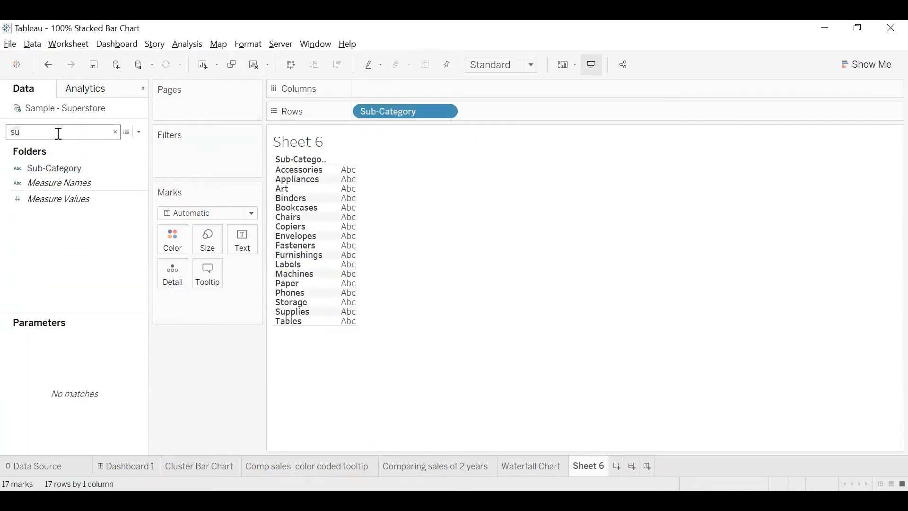
{"action": "key", "text": "BackSpace"}
{"action": "type", "text": "p"}
{"action": "key", "text": "BackSpace"}
{"action": "type", "text": "r"}
{"action": "key", "text": "BackSpace"}
{"action": "type", "text": "p"}
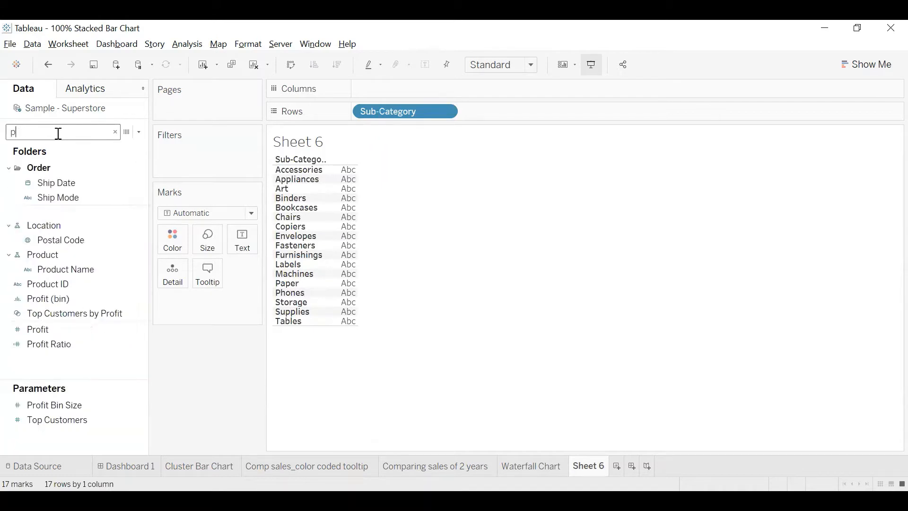
{"action": "type", "text": "r"}
{"action": "double_click", "coordinate": [61, 241]}
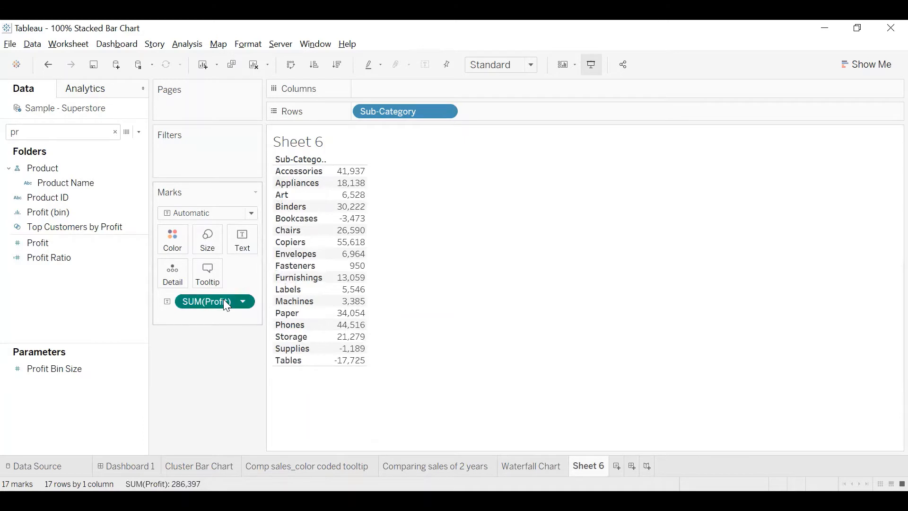
{"action": "left_click_drag", "start_coordinate": [394, 86], "coordinate": [406, 89]}
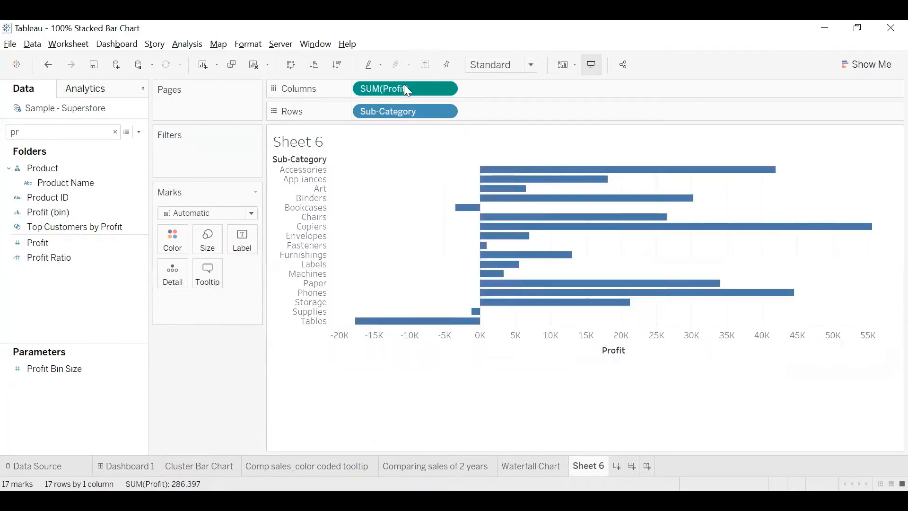
{"action": "key", "text": "ctrl+w"}
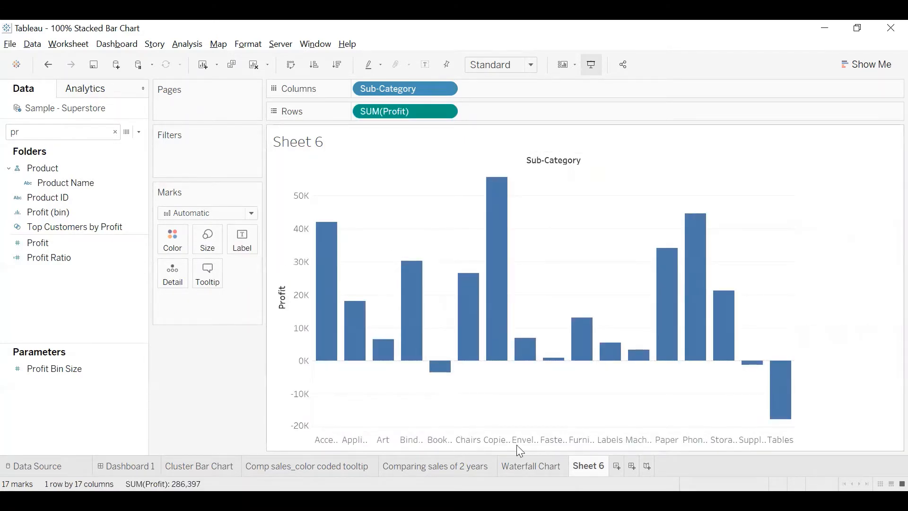
{"action": "left_click", "coordinate": [529, 466]}
{"action": "left_click", "coordinate": [592, 465]}
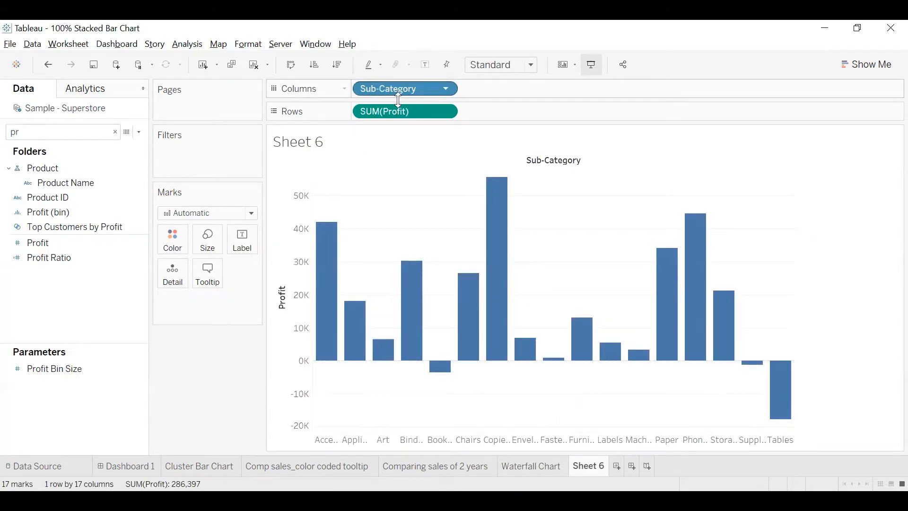
{"action": "left_click_drag", "start_coordinate": [432, 119], "coordinate": [377, 137]}
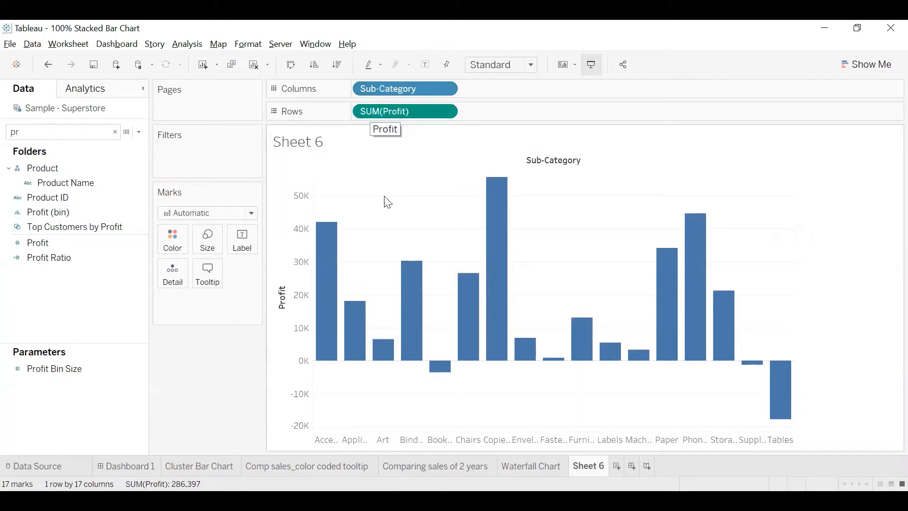
{"action": "mouse_move", "coordinate": [523, 461]}
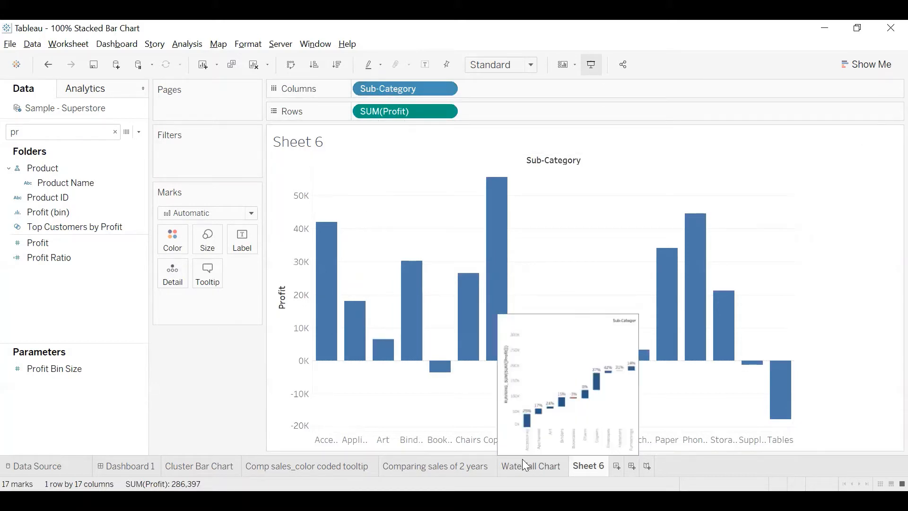
Step: Rename Sheet 6 as WC
{"action": "double_click", "coordinate": [586, 467]}
{"action": "type", "text": "WC"}
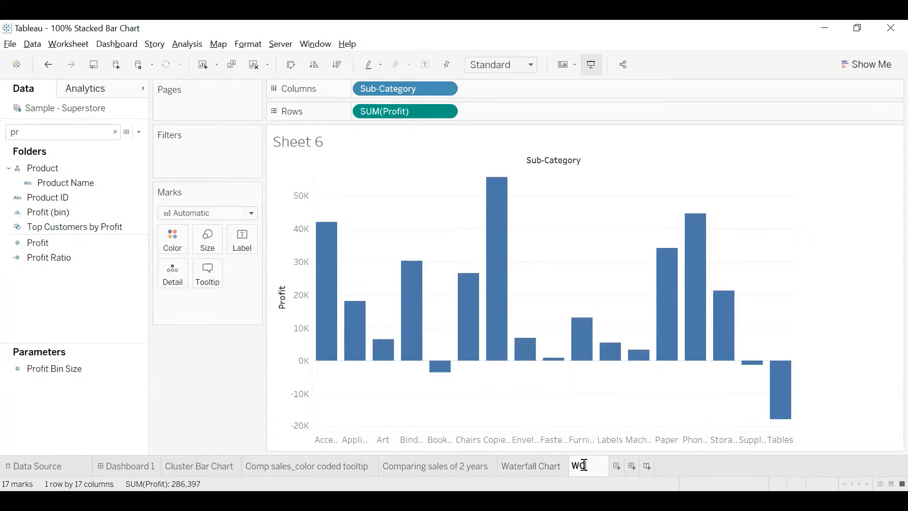
{"action": "key", "text": "Return"}
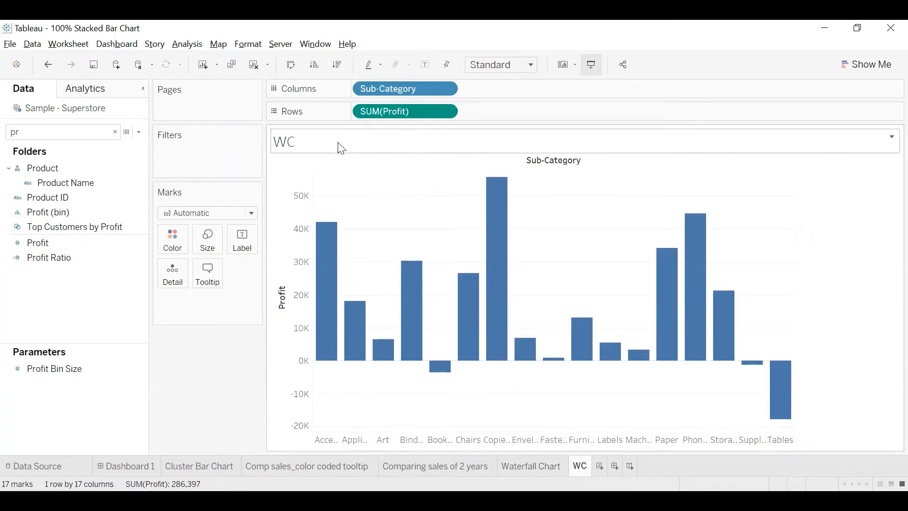
Step: Apply the Running Total quick table calculation to SUM(Profit) on Rows
{"action": "left_click", "coordinate": [447, 112]}
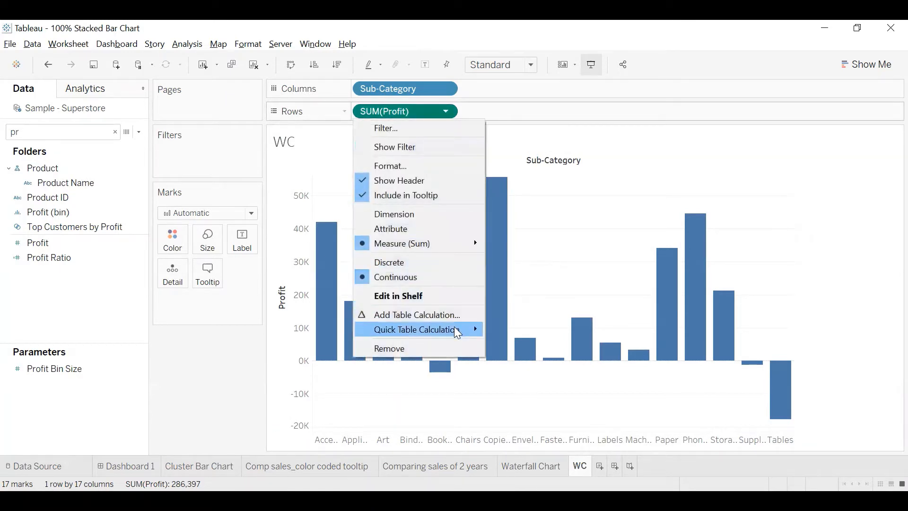
{"action": "mouse_move", "coordinate": [458, 333]}
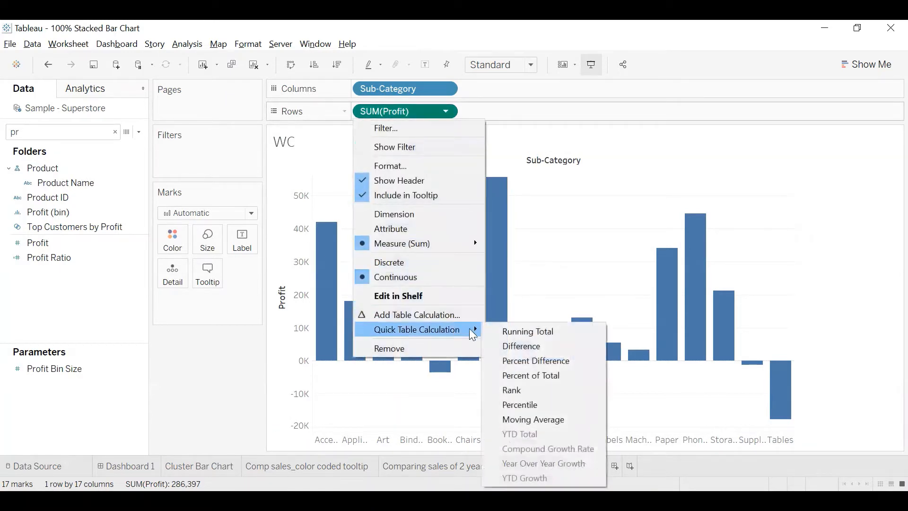
{"action": "left_click", "coordinate": [531, 334]}
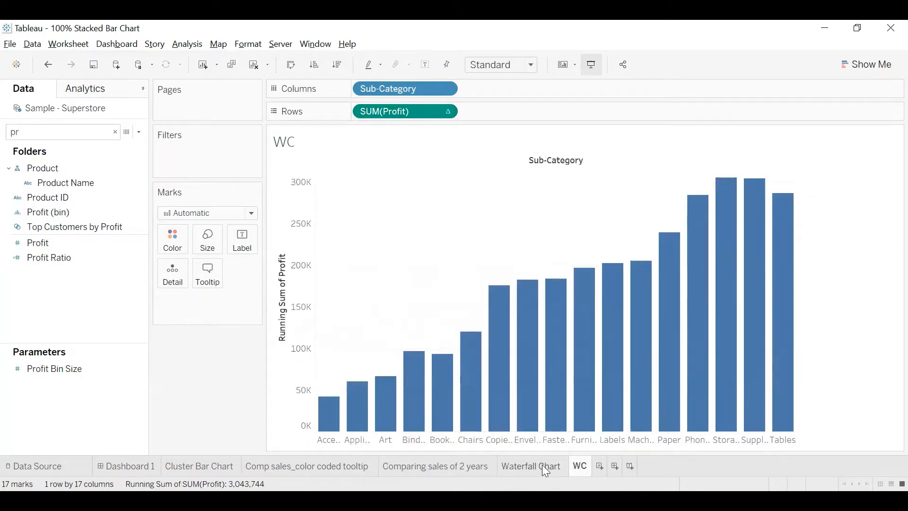
Step: Create a new dashboard with the Waterfall Chart sheet stacked above the WC sheet
{"action": "left_click", "coordinate": [600, 467]}
{"action": "right_click", "coordinate": [587, 467]}
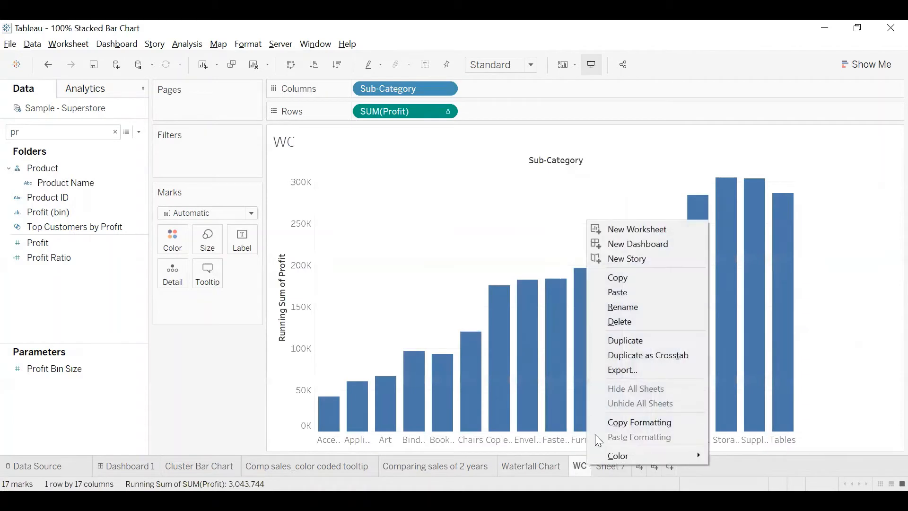
{"action": "left_click", "coordinate": [632, 244]}
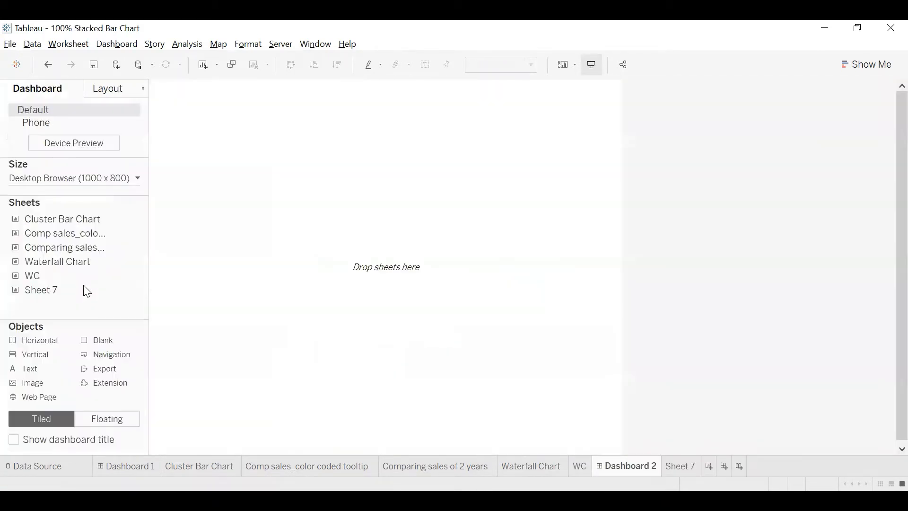
{"action": "double_click", "coordinate": [53, 277]}
{"action": "double_click", "coordinate": [56, 262]}
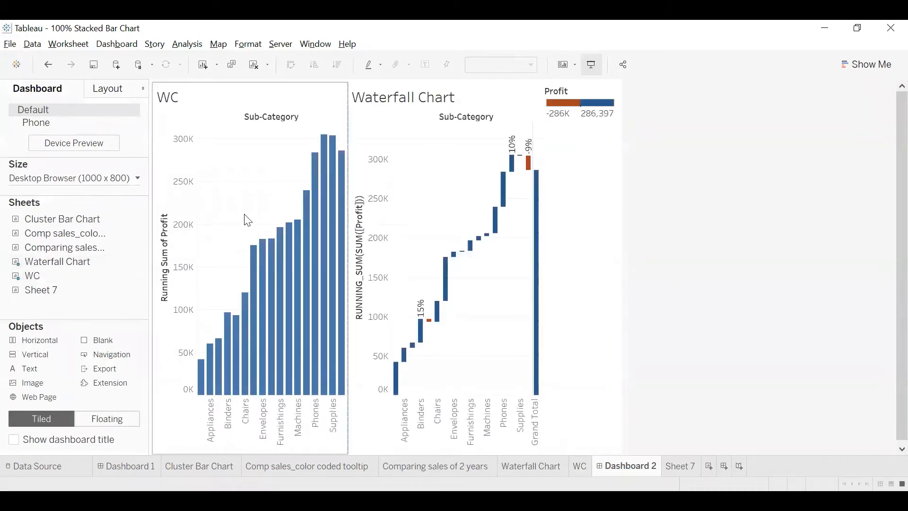
{"action": "left_click", "coordinate": [428, 183]}
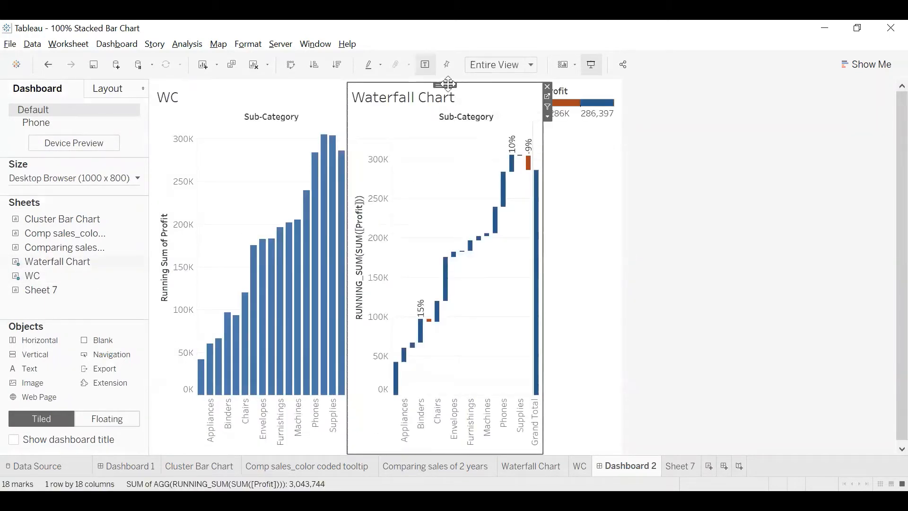
{"action": "left_click_drag", "start_coordinate": [447, 84], "coordinate": [275, 122]}
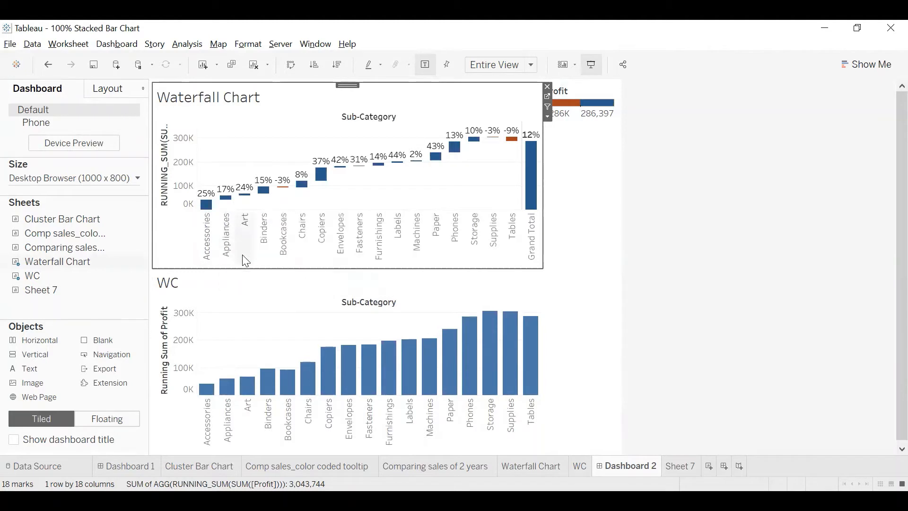
Step: Change the mark type of the WC sheet to Gantt Bar
{"action": "mouse_move", "coordinate": [225, 209]}
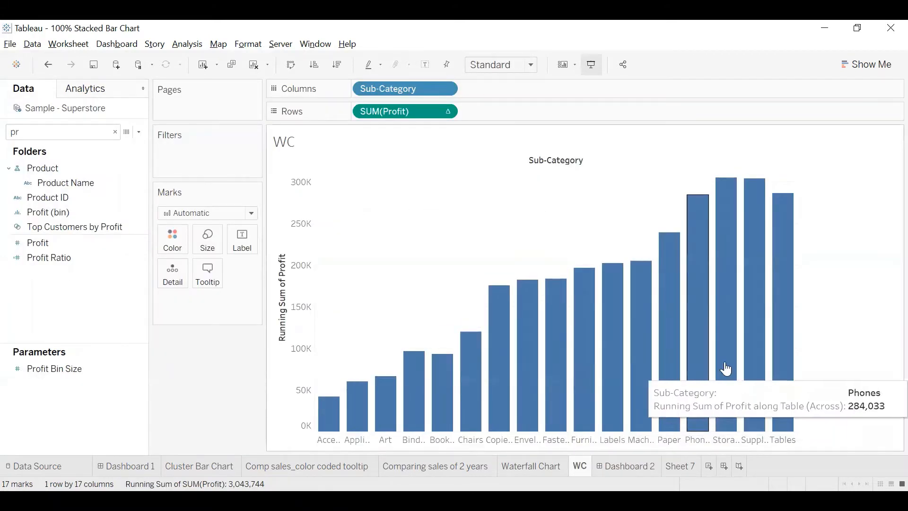
{"action": "left_click", "coordinate": [197, 214]}
{"action": "left_click", "coordinate": [210, 371]}
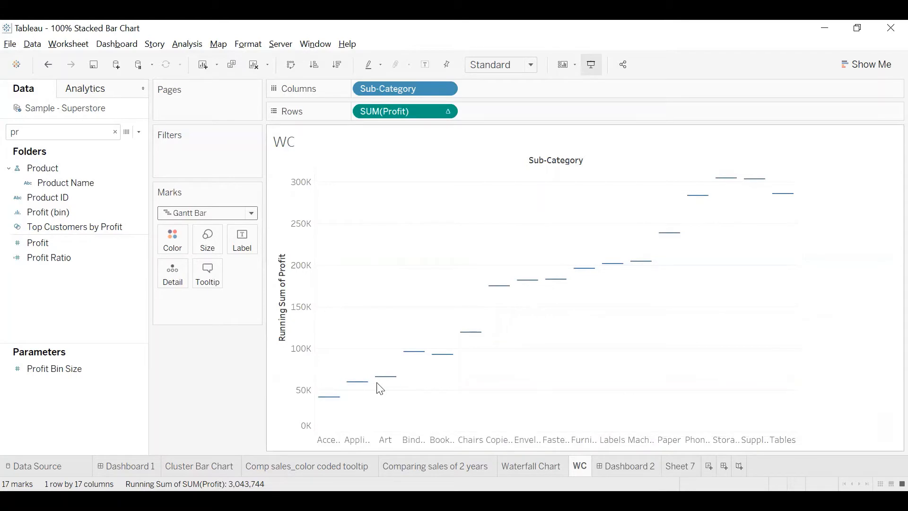
Step: Compare the bars of the Waterfall Chart with the WC Gantt marks on the dashboard, and return to the WC sheet
{"action": "left_click", "coordinate": [626, 466]}
{"action": "left_click_drag", "start_coordinate": [71, 233], "coordinate": [211, 205]}
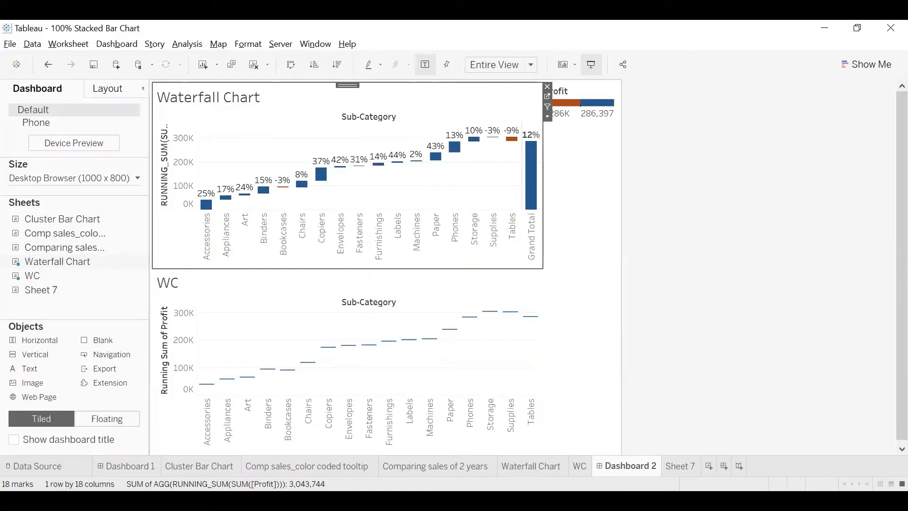
{"action": "left_click", "coordinate": [580, 466]}
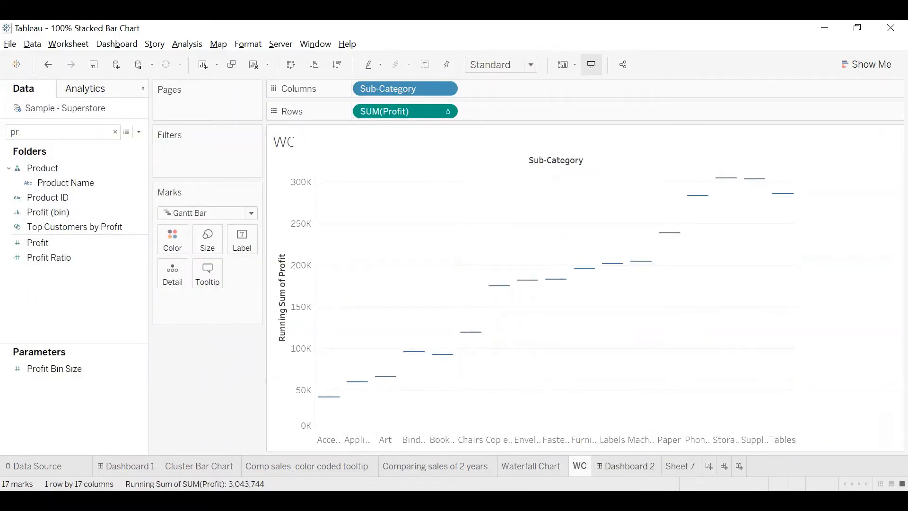
{"action": "left_click", "coordinate": [630, 466]}
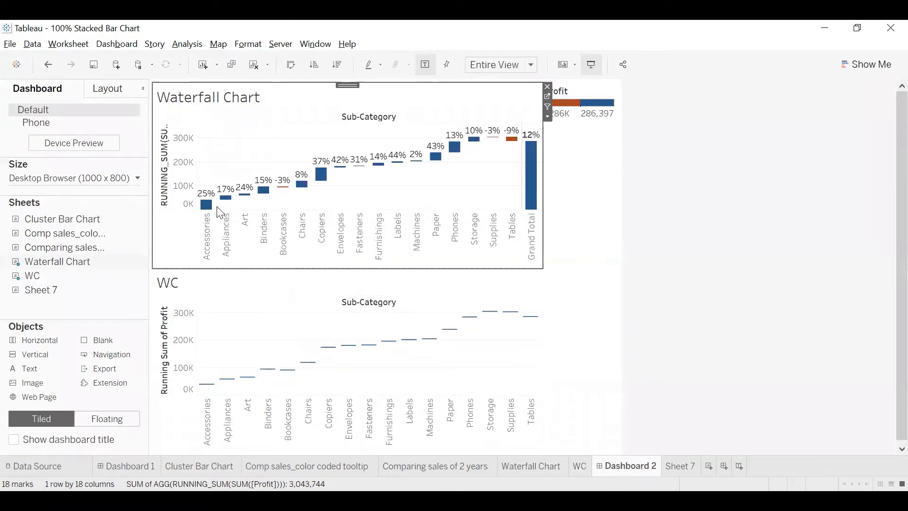
{"action": "mouse_move", "coordinate": [207, 204]}
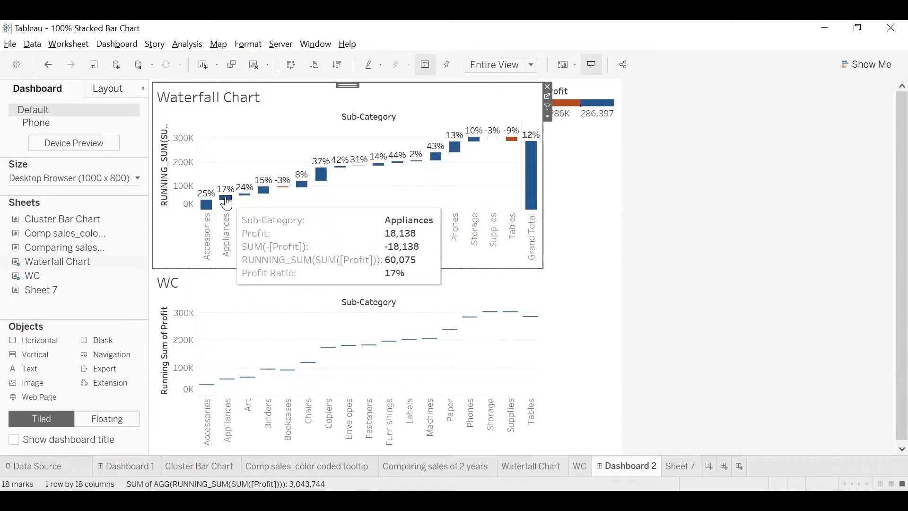
{"action": "mouse_move", "coordinate": [246, 198]}
{"action": "left_click", "coordinate": [578, 466]}
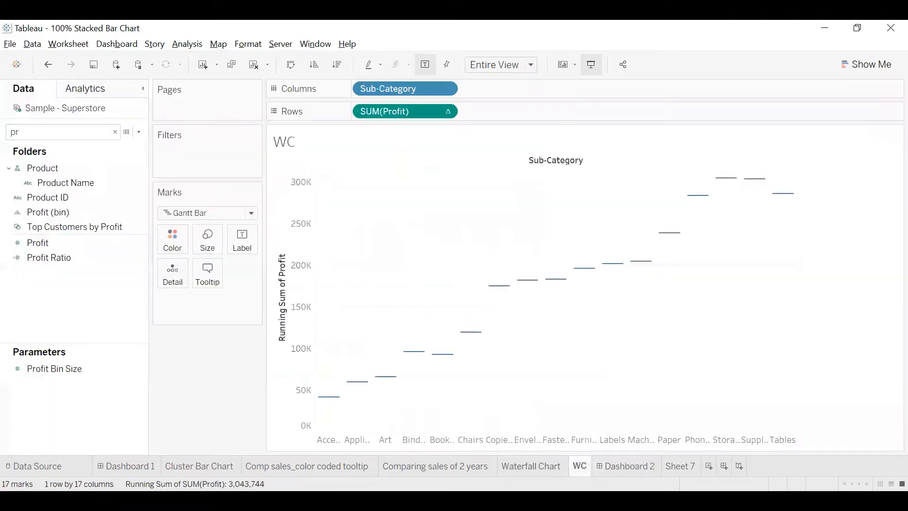
{"action": "left_click", "coordinate": [44, 138]}
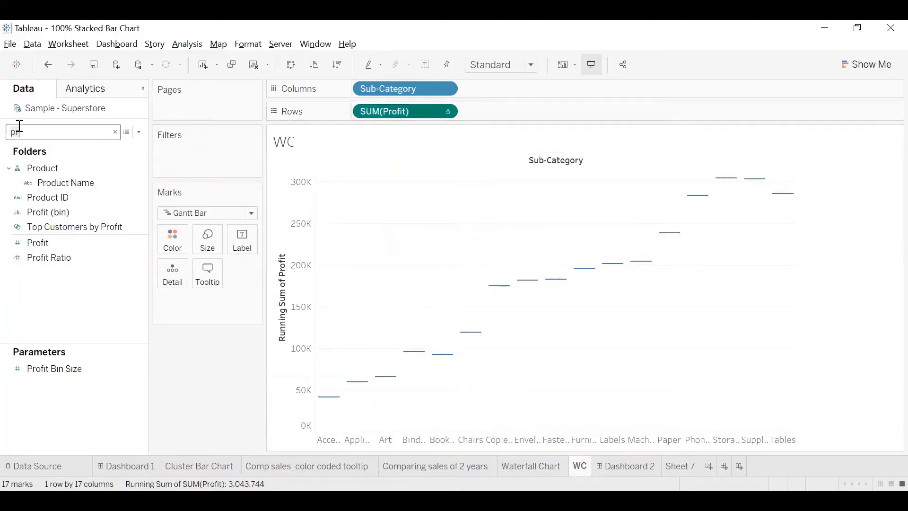
{"action": "left_click", "coordinate": [45, 244]}
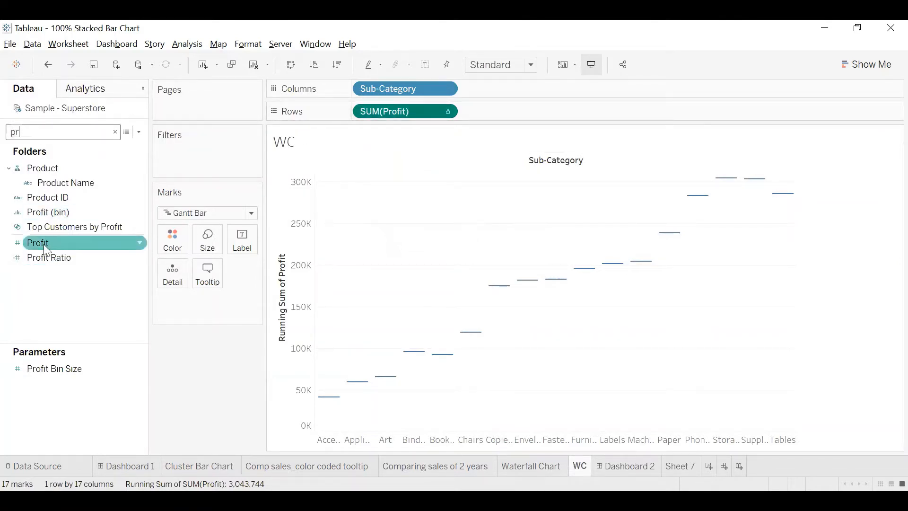
{"action": "left_click", "coordinate": [186, 306]}
{"action": "double_click", "coordinate": [188, 309]}
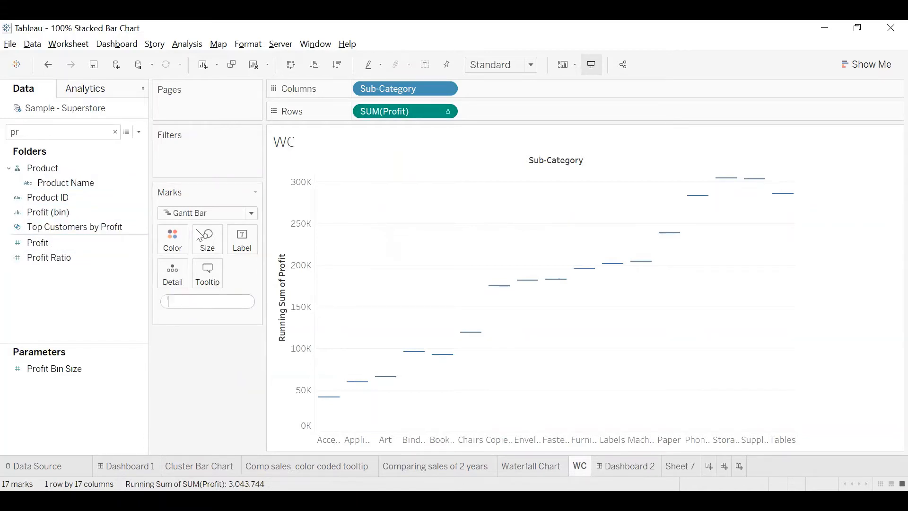
{"action": "left_click", "coordinate": [62, 258]}
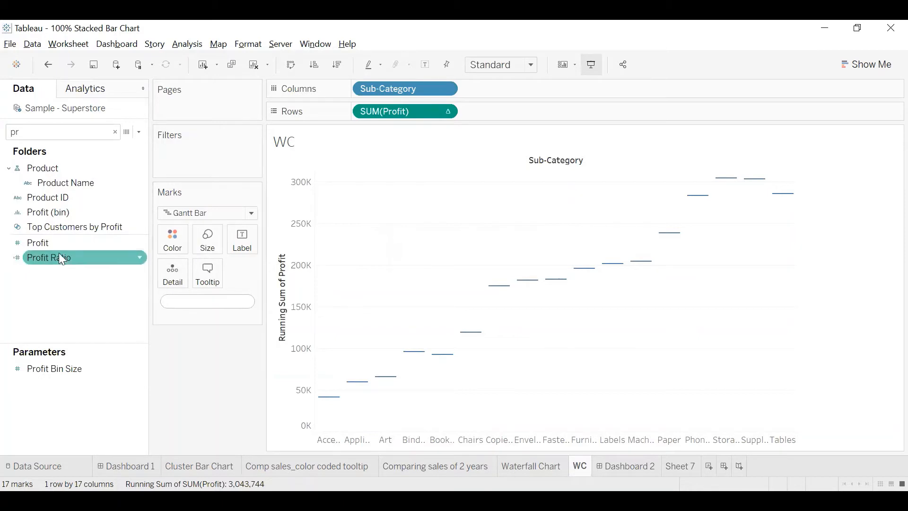
{"action": "left_click", "coordinate": [38, 244]}
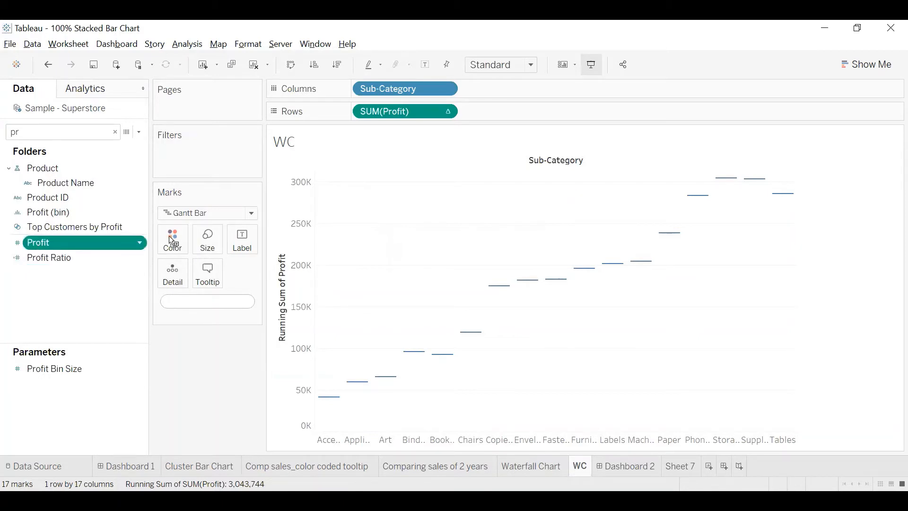
{"action": "left_click_drag", "start_coordinate": [170, 237], "coordinate": [61, 266]}
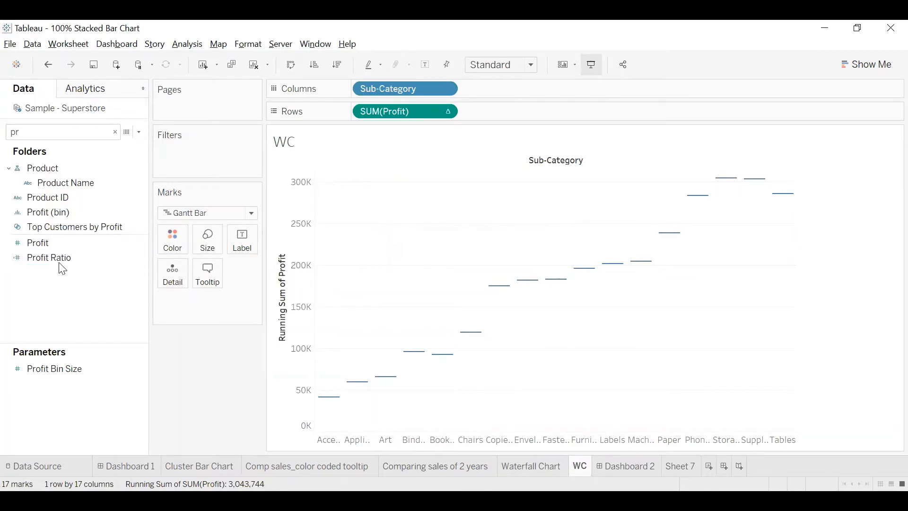
Step: Size the Gantt bars of the WC sheet by Profit
{"action": "left_click", "coordinate": [47, 249]}
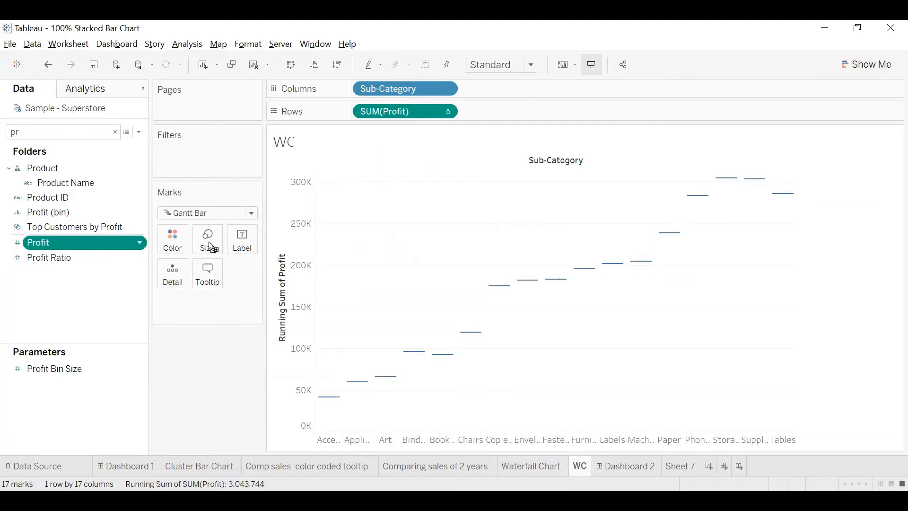
{"action": "left_click_drag", "start_coordinate": [208, 241], "coordinate": [208, 244]}
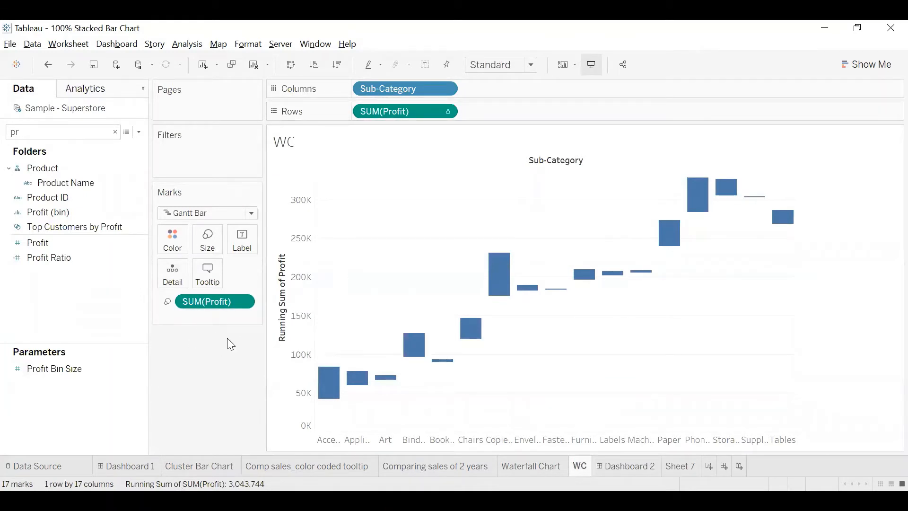
{"action": "mouse_move", "coordinate": [335, 408]}
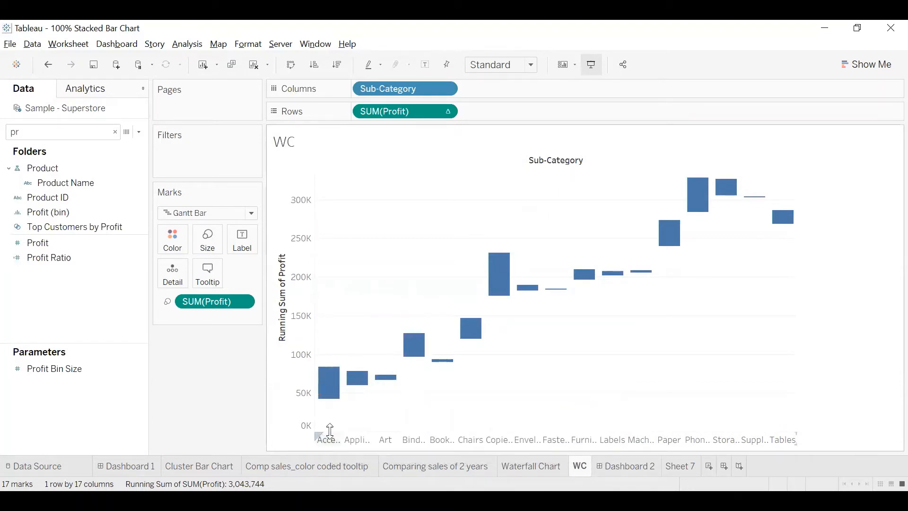
{"action": "mouse_move", "coordinate": [369, 393]}
Step: Change the size measure of the Gantt bars to the expression SUM(-[Profit])
{"action": "double_click", "coordinate": [211, 302]}
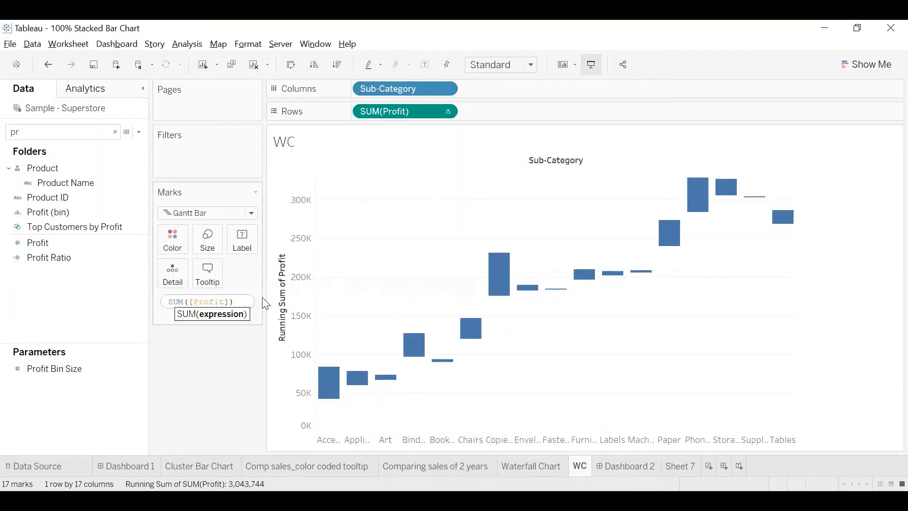
{"action": "type", "text": "-"}
{"action": "left_click", "coordinate": [197, 334]}
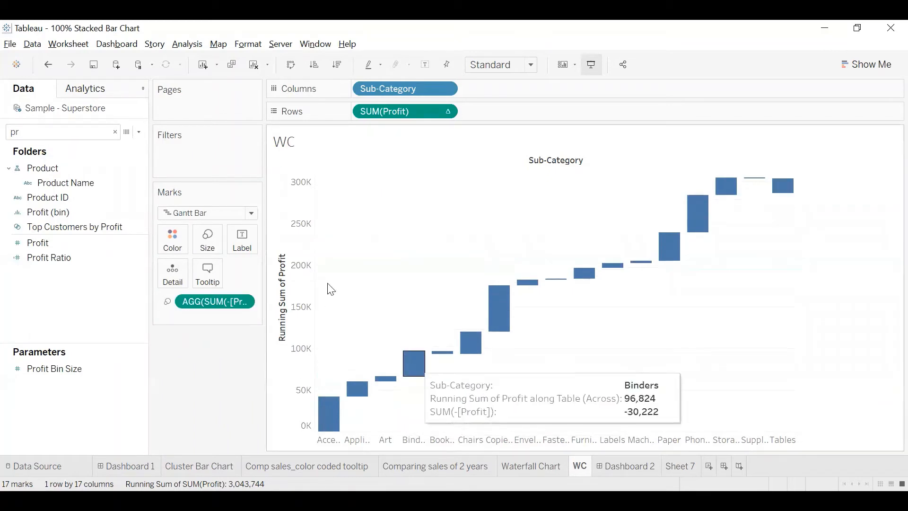
{"action": "double_click", "coordinate": [207, 301]}
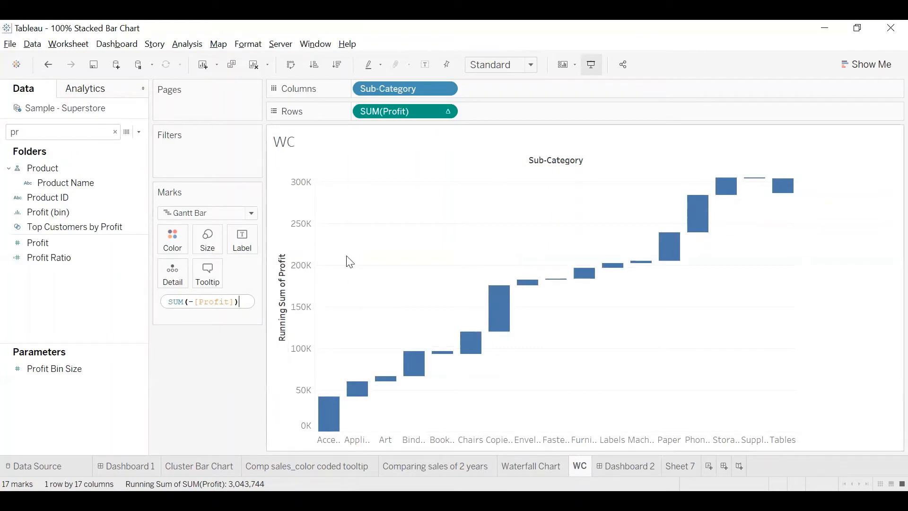
{"action": "key", "text": "Return"}
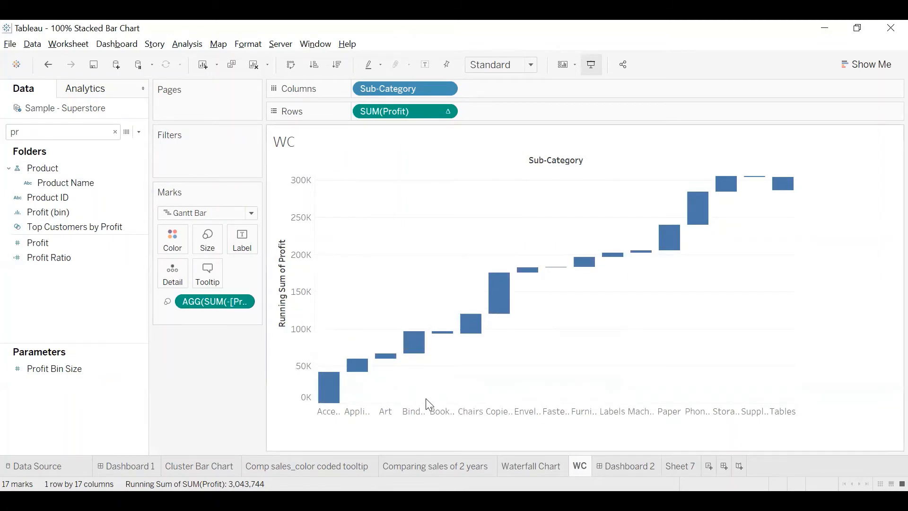
Step: Check how the loss bars are colored on the Waterfall Chart sheet, and return to the WC sheet
{"action": "mouse_move", "coordinate": [327, 384]}
{"action": "left_click", "coordinate": [533, 466]}
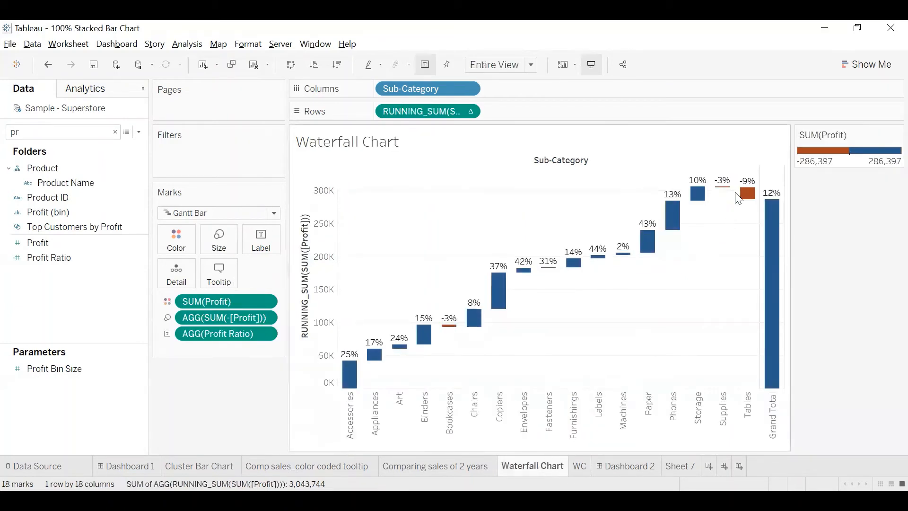
{"action": "mouse_move", "coordinate": [742, 199]}
{"action": "left_click", "coordinate": [604, 466]}
{"action": "left_click", "coordinate": [563, 466]}
{"action": "left_click", "coordinate": [580, 466]}
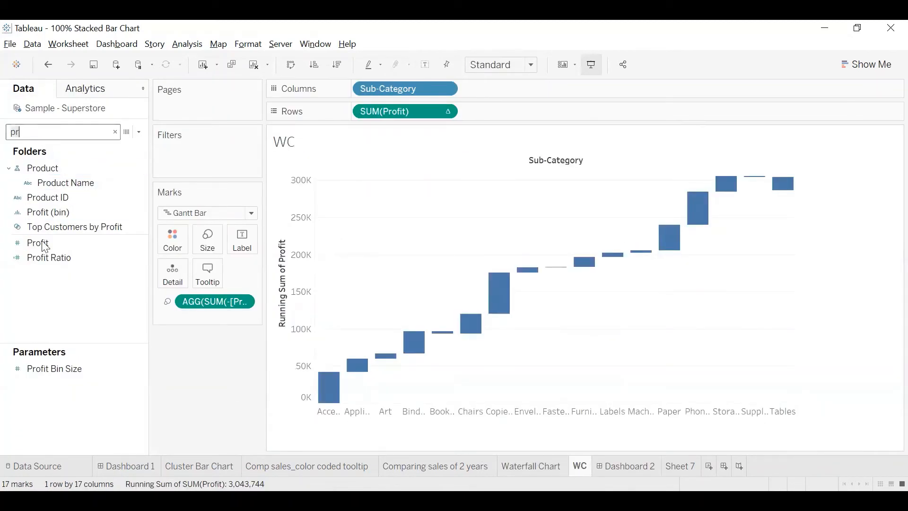
Step: Color the Gantt bars of the WC sheet by Profit, and inspect the size expression and the Accessories bar
{"action": "left_click_drag", "start_coordinate": [40, 240], "coordinate": [173, 251]}
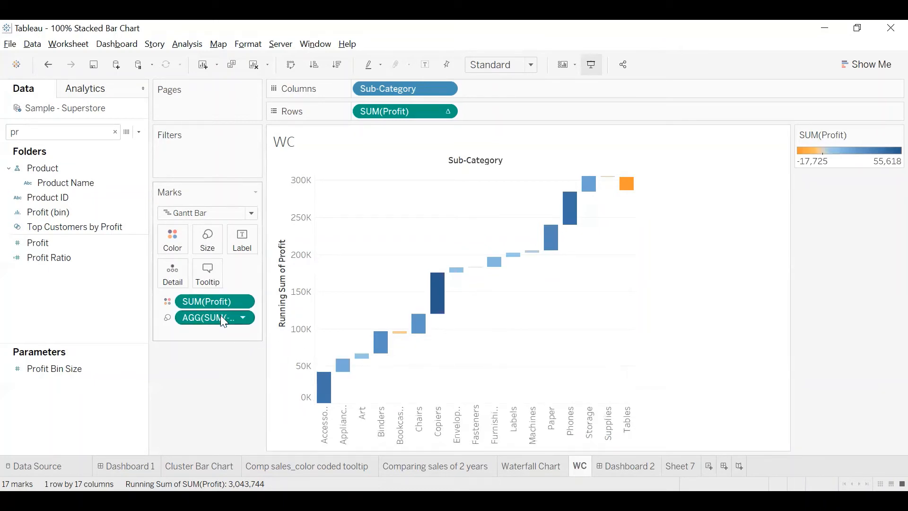
{"action": "left_click_drag", "start_coordinate": [264, 337], "coordinate": [353, 330]}
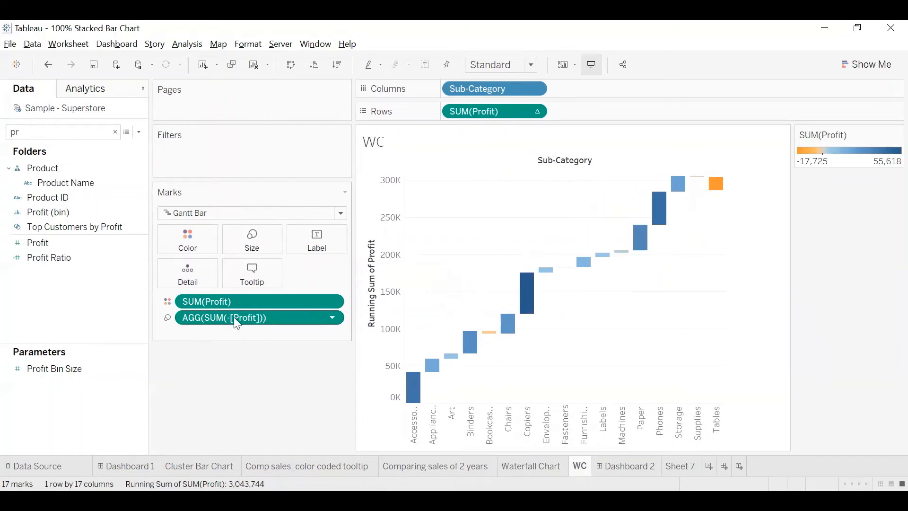
{"action": "left_click_drag", "start_coordinate": [353, 361], "coordinate": [275, 350]}
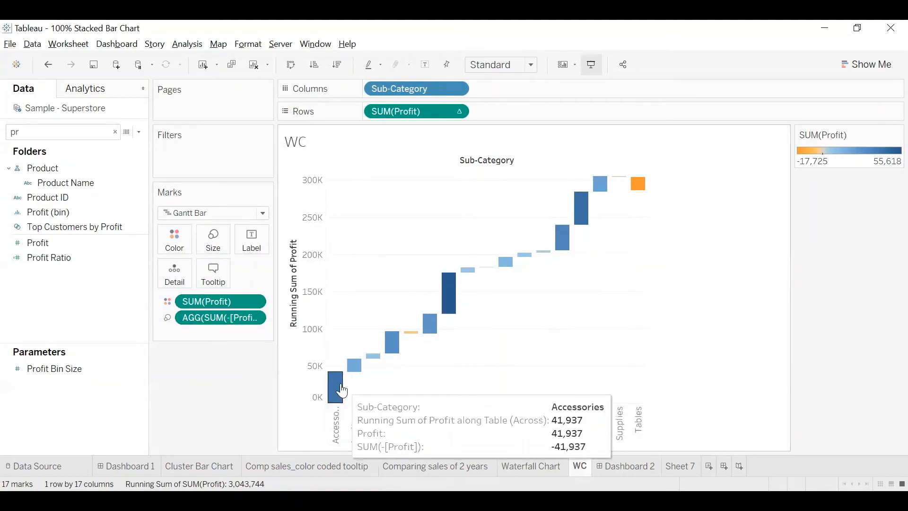
{"action": "mouse_move", "coordinate": [355, 367]}
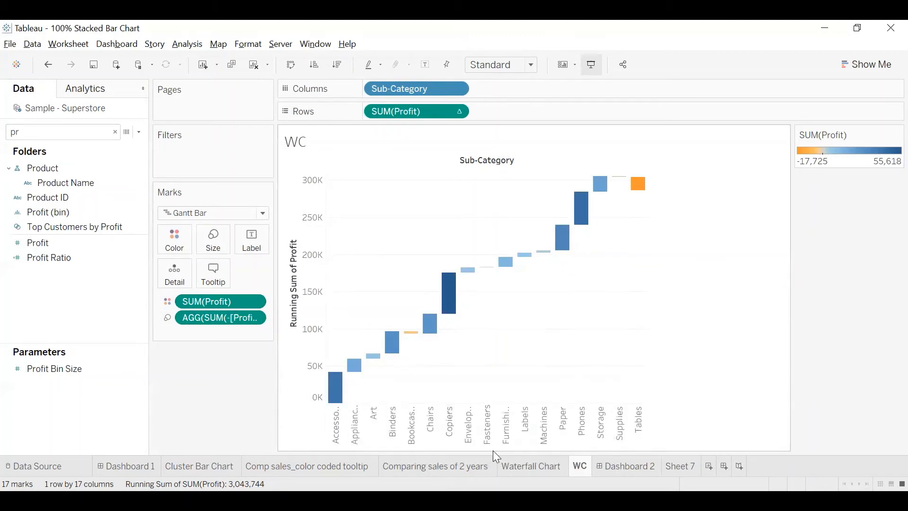
{"action": "mouse_move", "coordinate": [336, 386]}
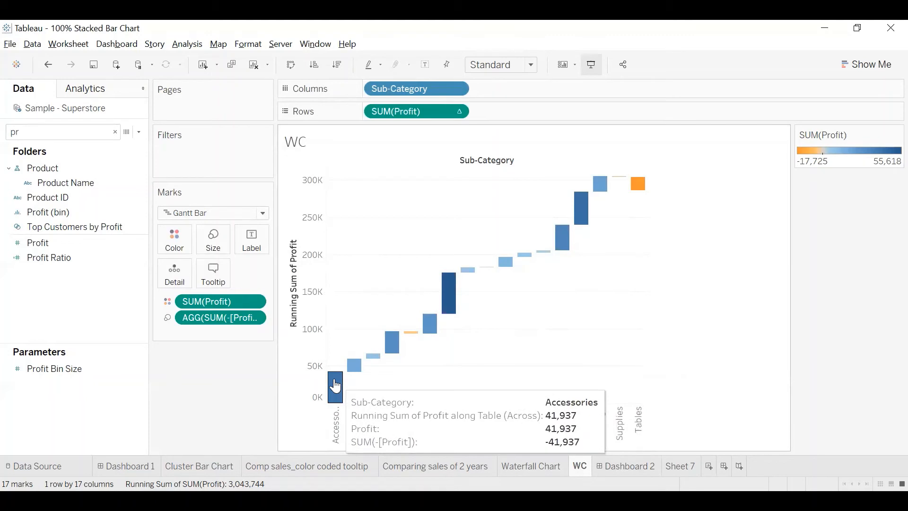
Step: Set the Profit colors to the Red-Green Diverging palette with stepped color in 2 steps
{"action": "left_click", "coordinate": [886, 137]}
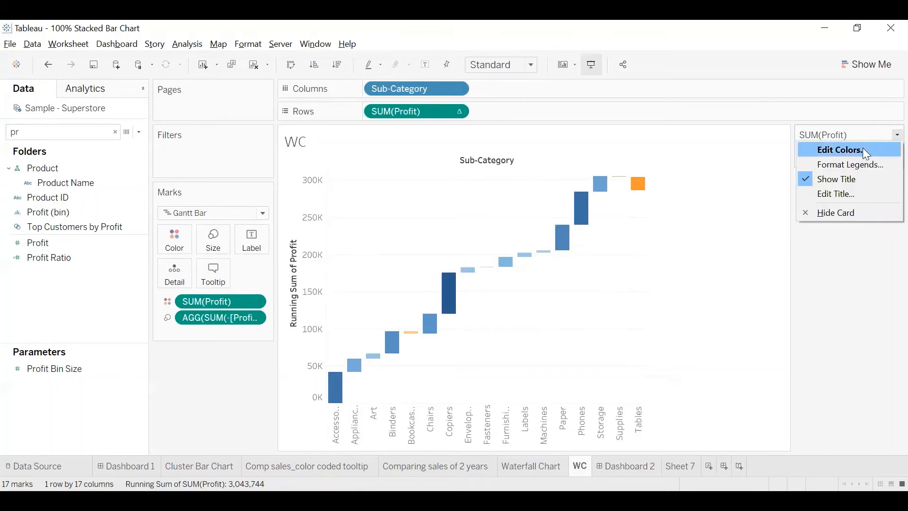
{"action": "key", "text": "Return"}
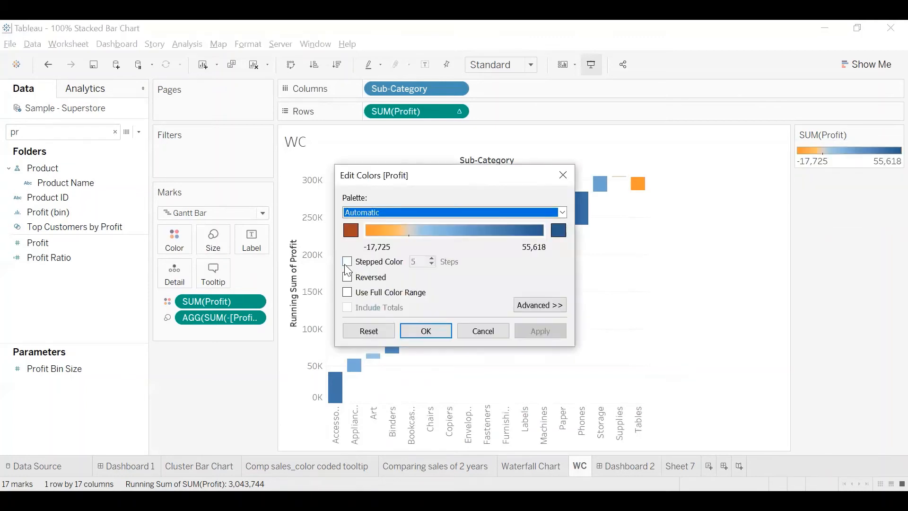
{"action": "left_click", "coordinate": [347, 262]}
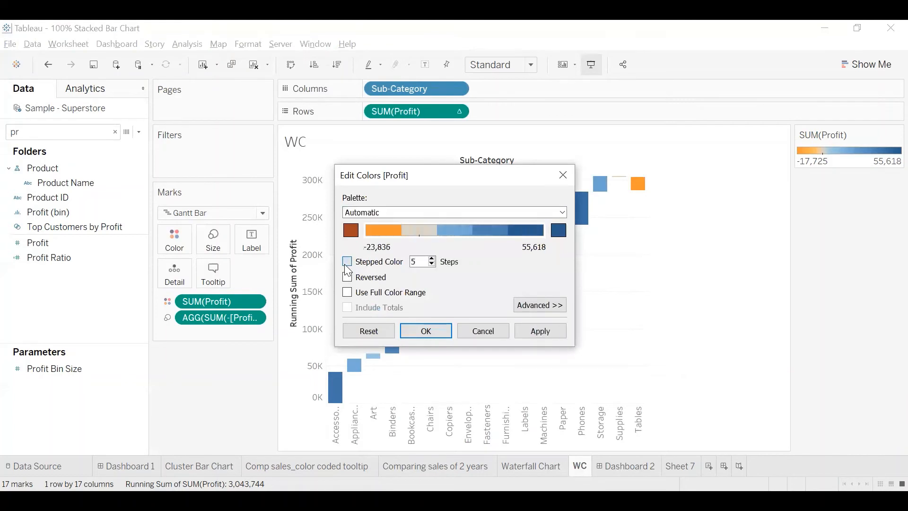
{"action": "left_click", "coordinate": [425, 262]}
{"action": "key", "text": "BackSpace"}
{"action": "type", "text": "2"}
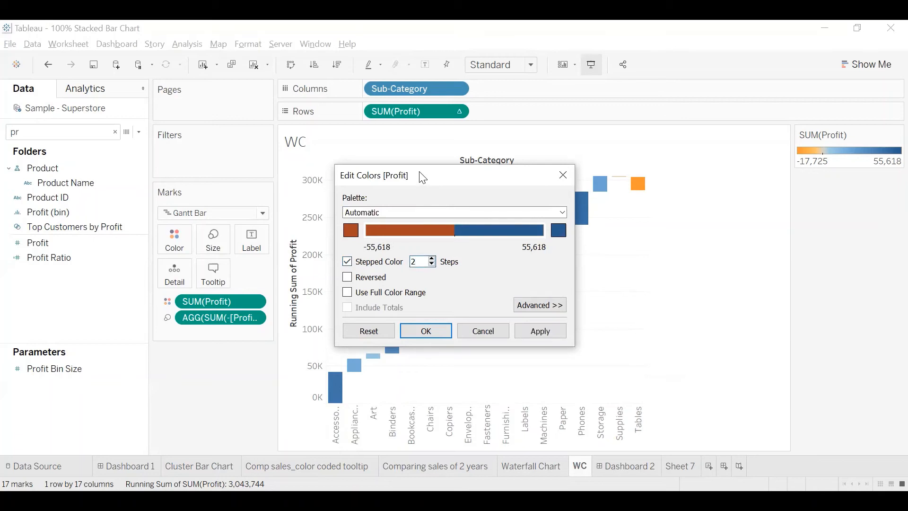
{"action": "left_click_drag", "start_coordinate": [419, 171], "coordinate": [641, 168]}
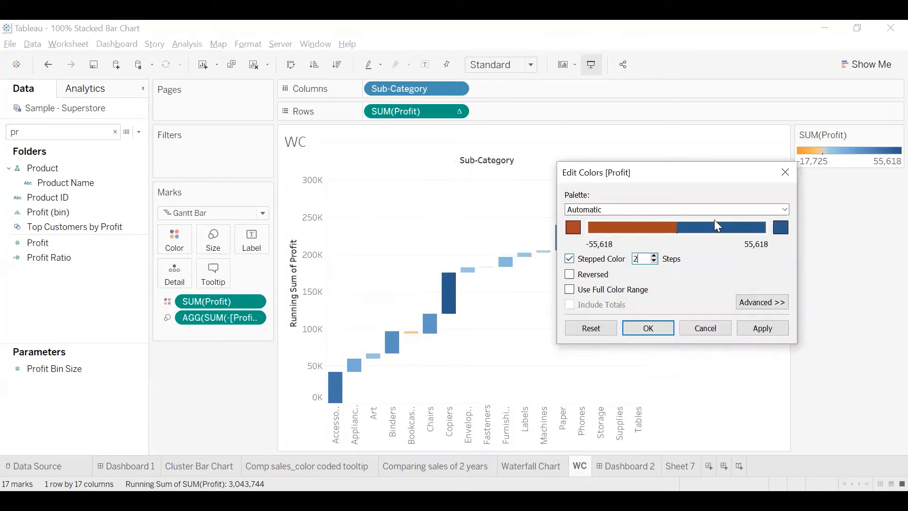
{"action": "left_click", "coordinate": [732, 212]}
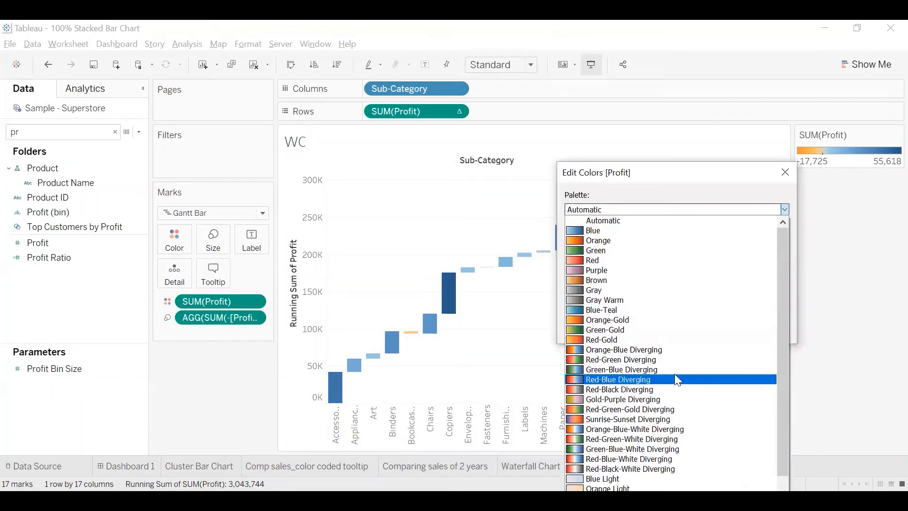
{"action": "left_click", "coordinate": [650, 360]}
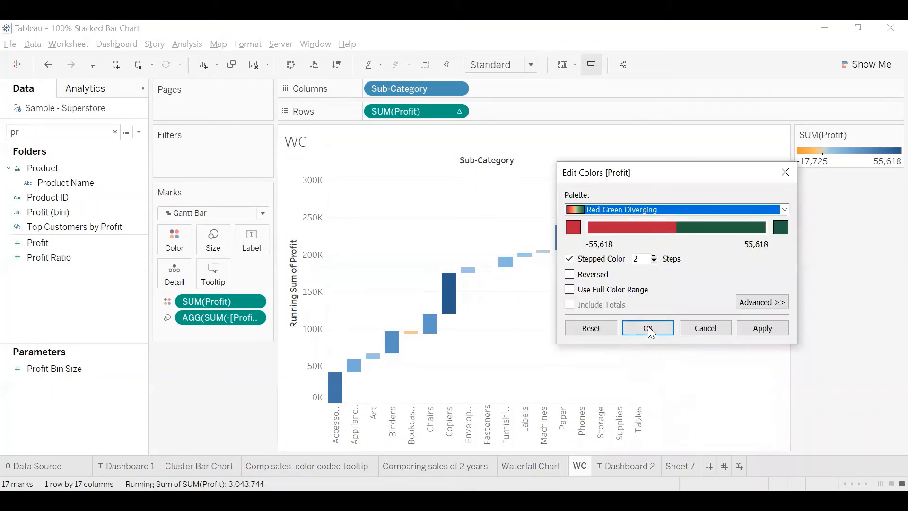
{"action": "left_click", "coordinate": [649, 329]}
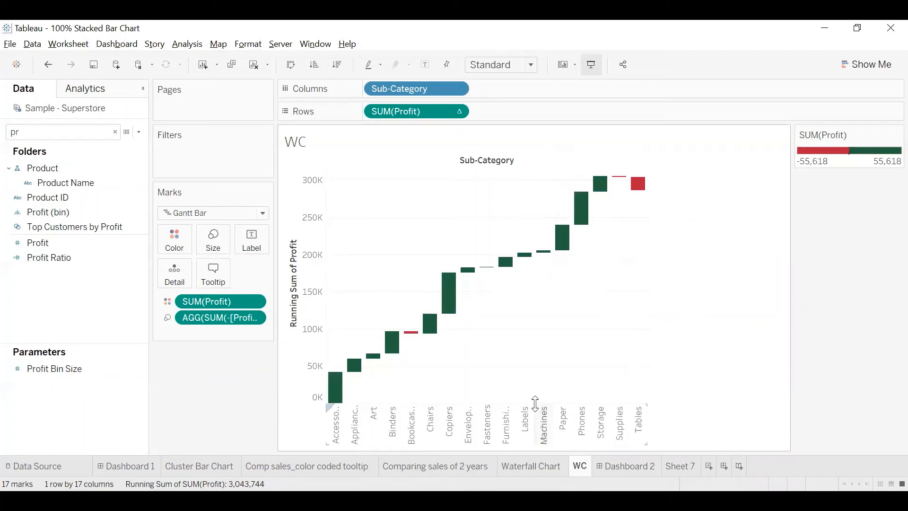
Step: Enlarge the Sub-Category label area until the names fit, and fit the WC chart to Entire View
{"action": "left_click_drag", "start_coordinate": [536, 403], "coordinate": [542, 379]}
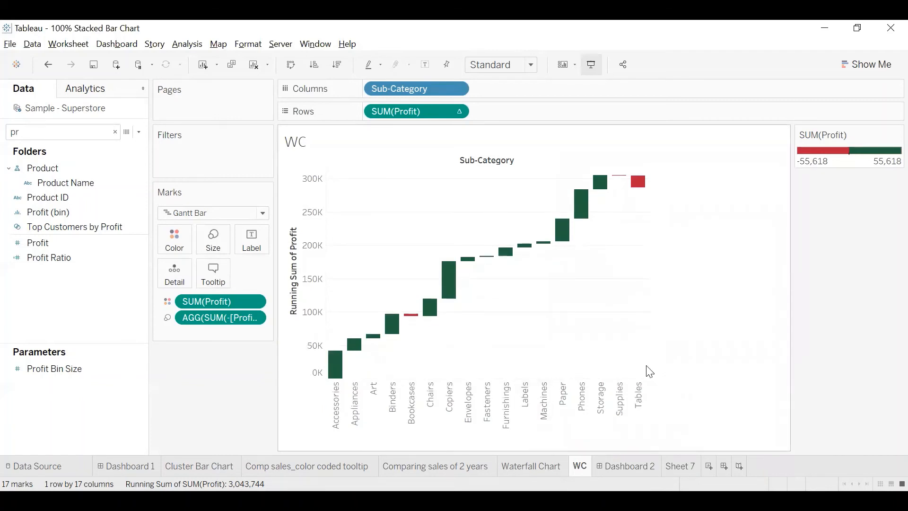
{"action": "left_click", "coordinate": [487, 64]}
{"action": "left_click", "coordinate": [492, 118]}
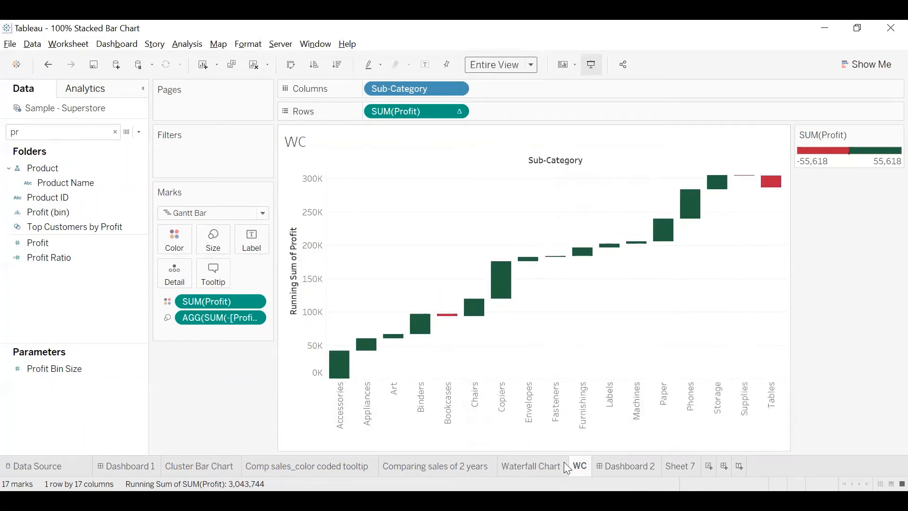
Step: Compare the WC sheet with the Grand Total bar on the Waterfall Chart sheet, and return to WC
{"action": "left_click", "coordinate": [546, 465]}
{"action": "left_click", "coordinate": [580, 467]}
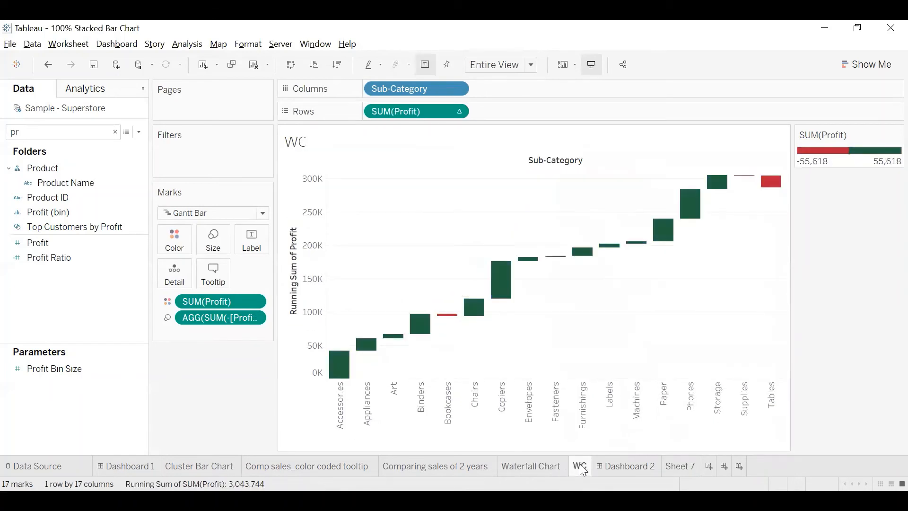
{"action": "left_click", "coordinate": [546, 465]}
{"action": "mouse_move", "coordinate": [783, 328]}
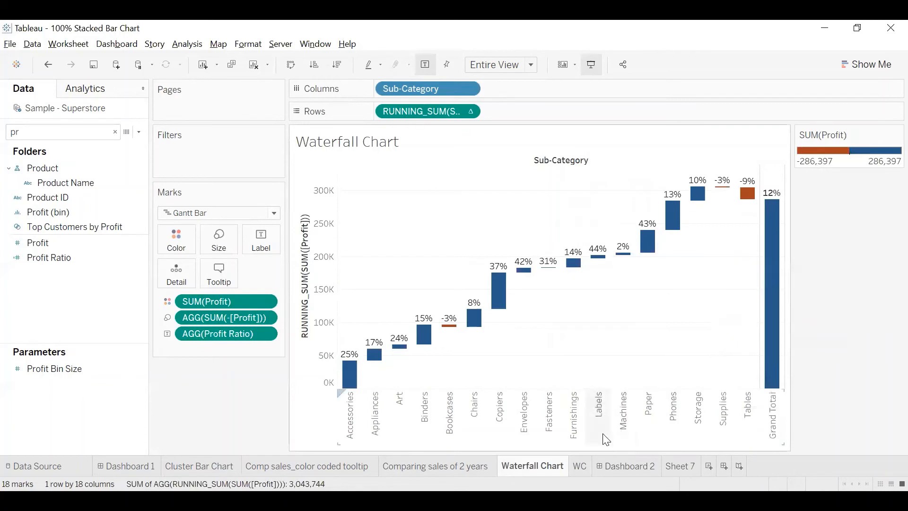
{"action": "left_click", "coordinate": [585, 464]}
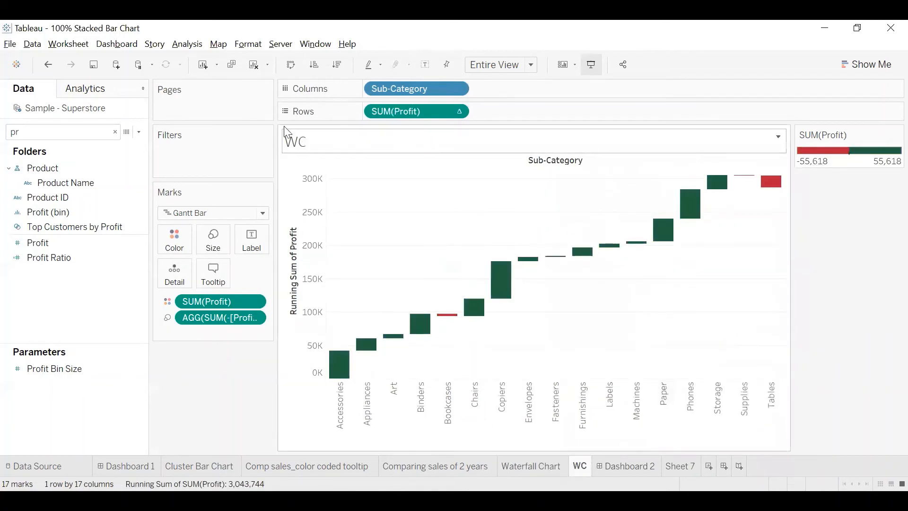
Step: Show row grand totals in the WC chart
{"action": "left_click", "coordinate": [187, 44]}
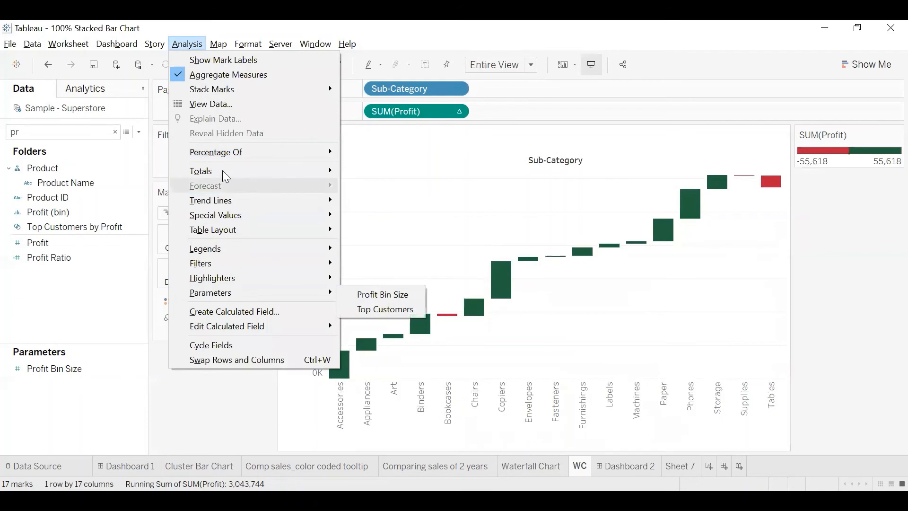
{"action": "mouse_move", "coordinate": [226, 177]}
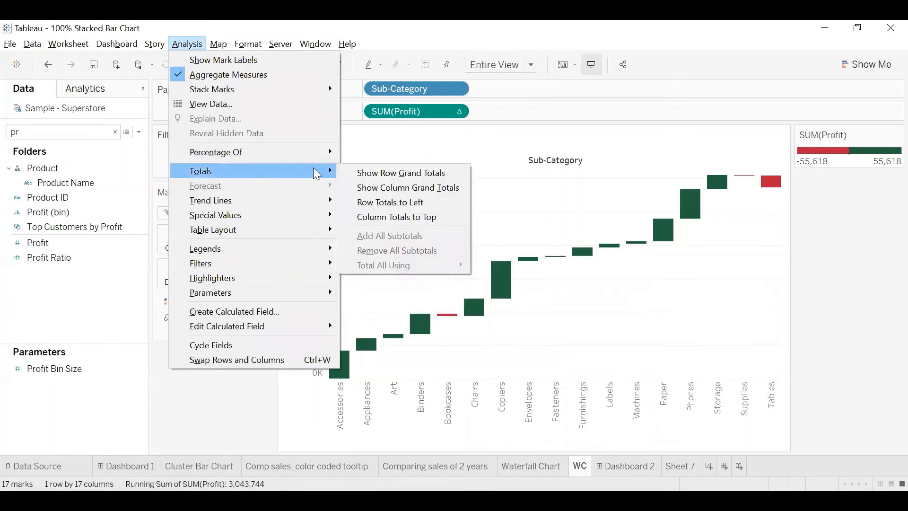
{"action": "left_click", "coordinate": [378, 179]}
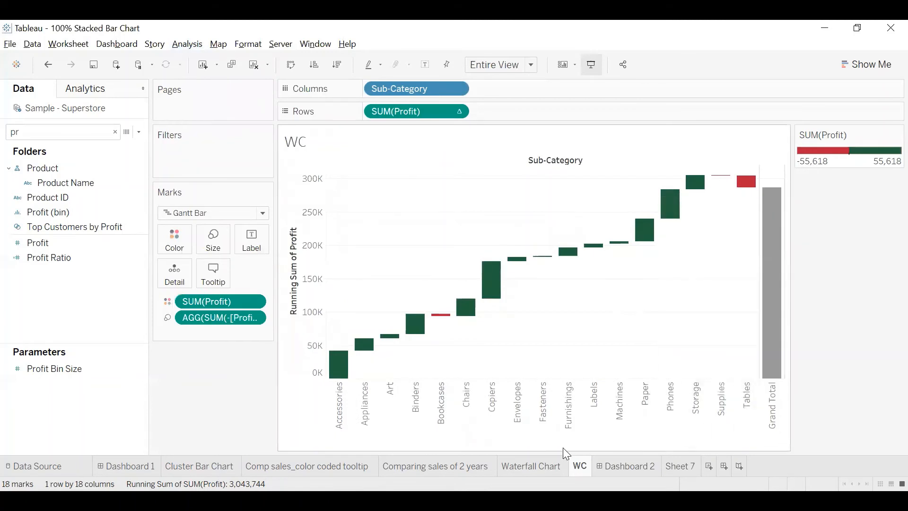
Step: Compare the color and values of the Grand Total bar between the Waterfall Chart and WC sheets
{"action": "left_click", "coordinate": [556, 468]}
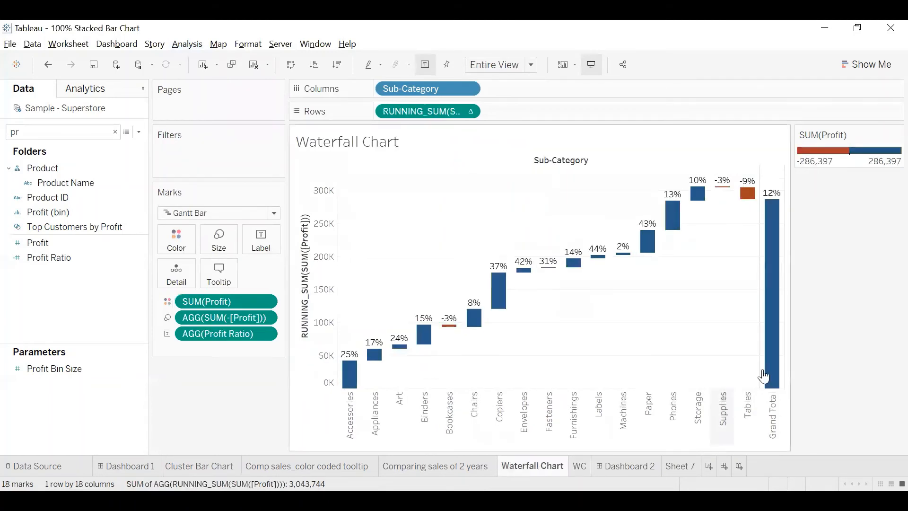
{"action": "mouse_move", "coordinate": [771, 307]}
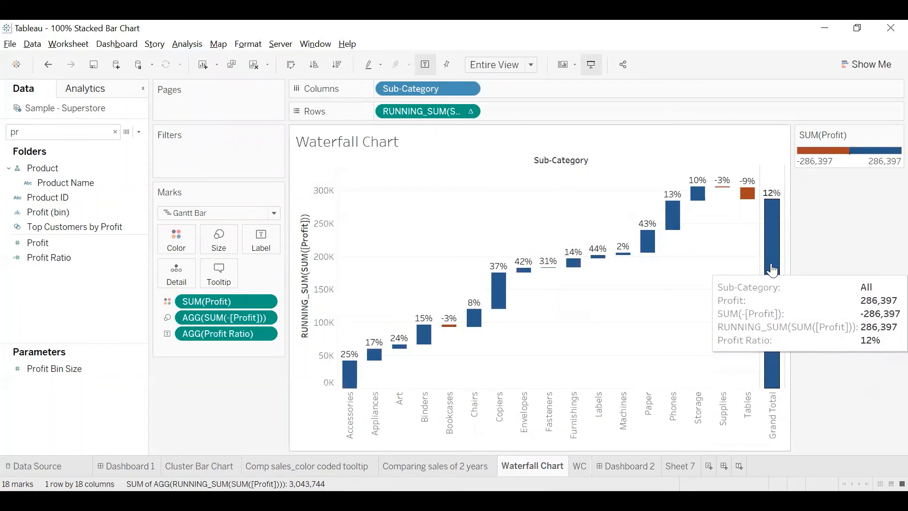
{"action": "left_click", "coordinate": [577, 468]}
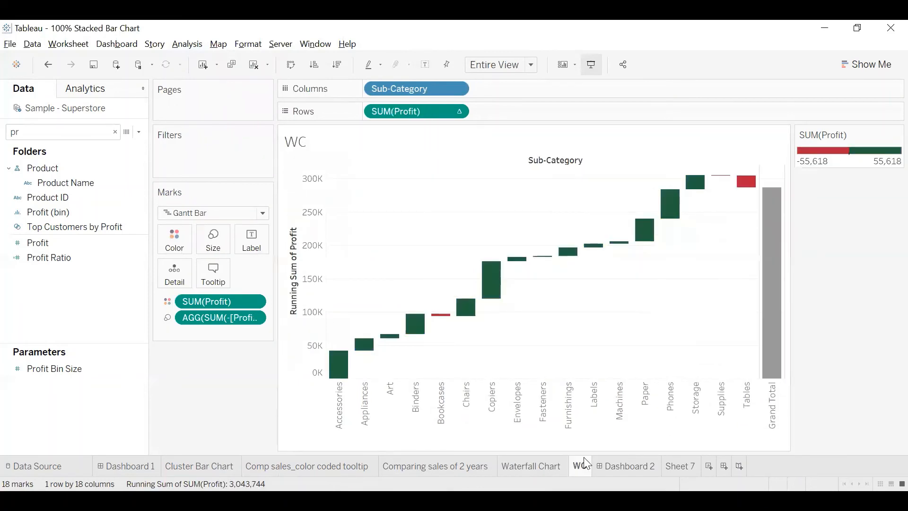
{"action": "mouse_move", "coordinate": [775, 317]}
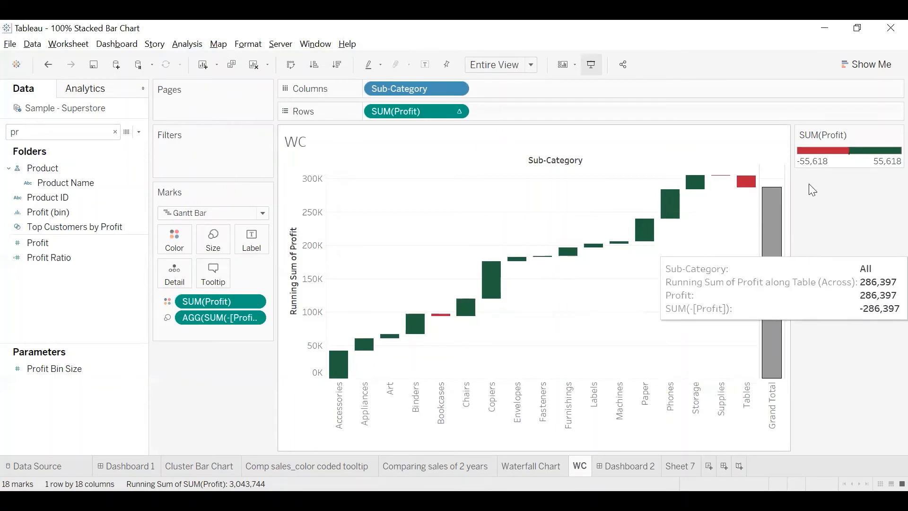
Step: Include totals in the Profit color range of the WC chart, and widen the legend area
{"action": "left_click", "coordinate": [897, 135]}
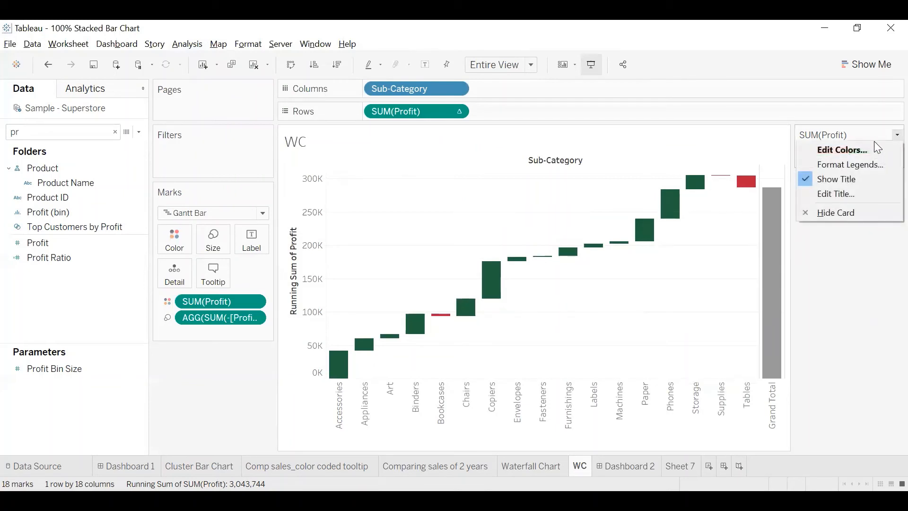
{"action": "left_click", "coordinate": [876, 152]}
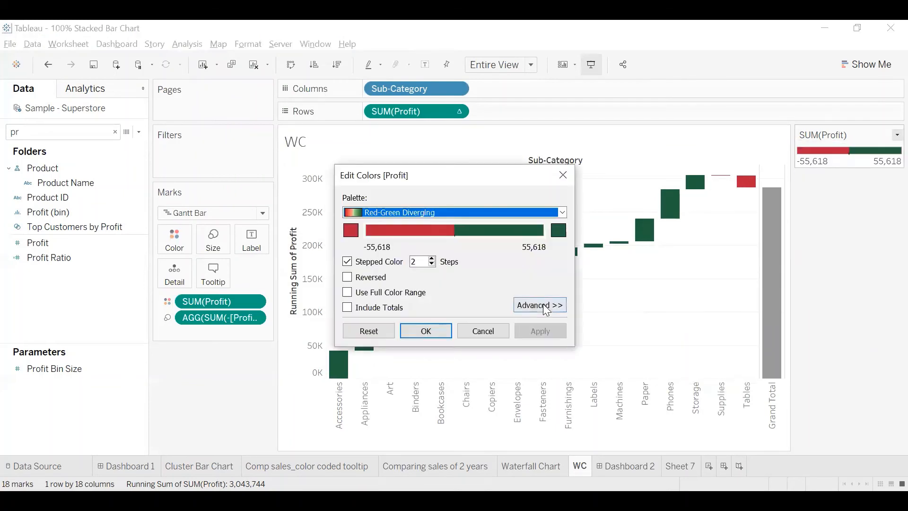
{"action": "left_click", "coordinate": [540, 305]}
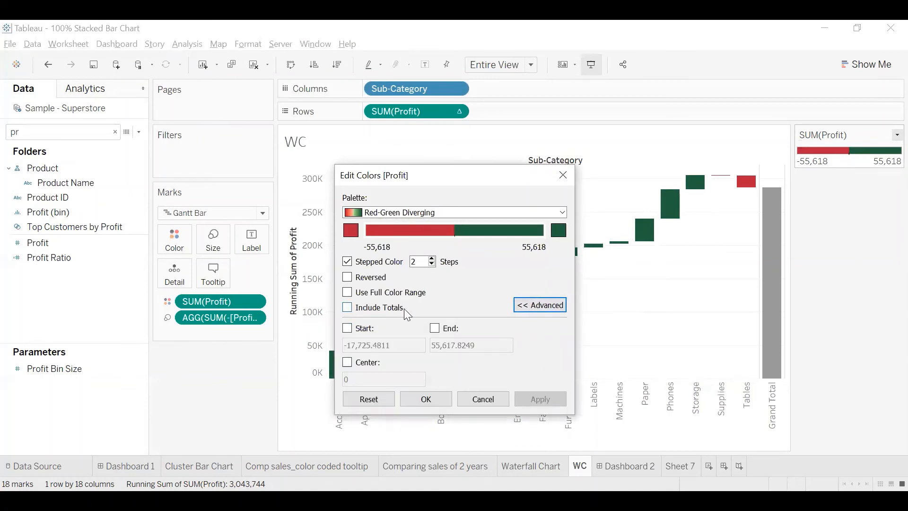
{"action": "left_click", "coordinate": [347, 308]}
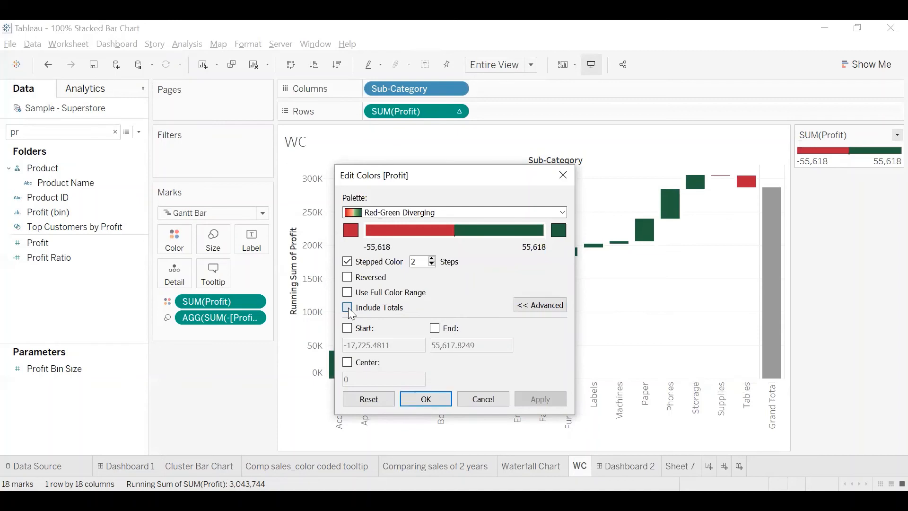
{"action": "left_click", "coordinate": [425, 392]}
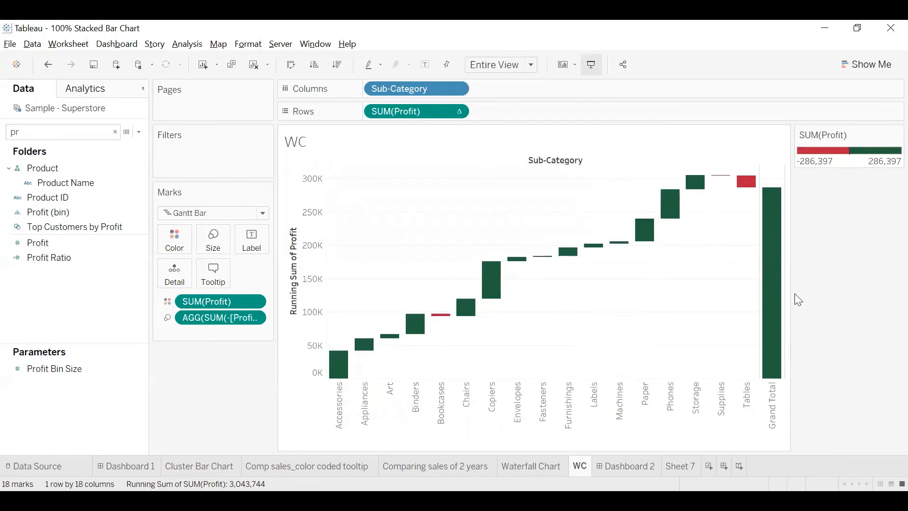
{"action": "left_click_drag", "start_coordinate": [791, 299], "coordinate": [753, 300]}
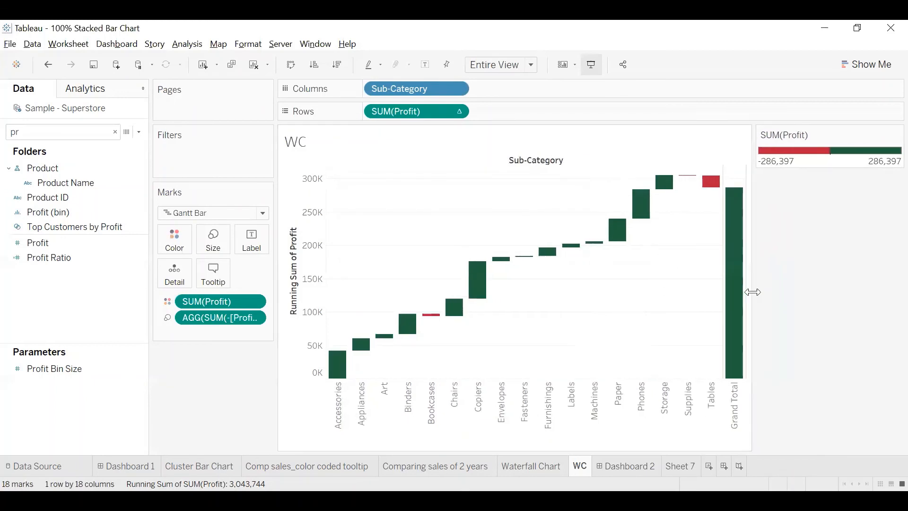
Step: Check the bar colors on the Waterfall Chart sheet, and set the Profit palette on WC to Red-Blue Diverging
{"action": "left_click", "coordinate": [548, 467]}
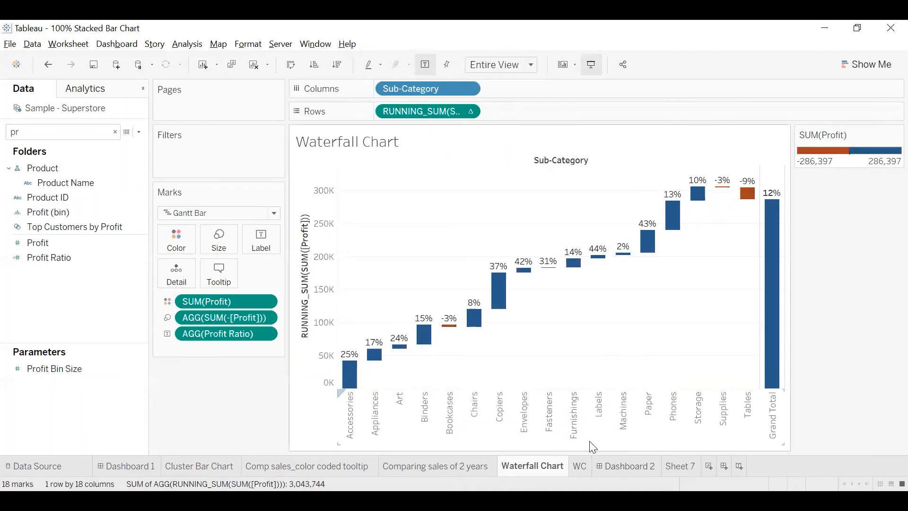
{"action": "left_click", "coordinate": [583, 471]}
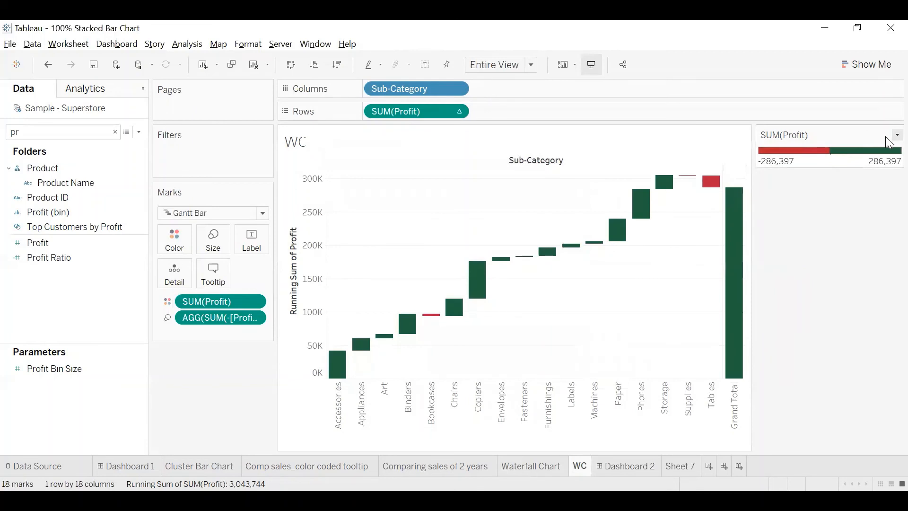
{"action": "left_click", "coordinate": [898, 135]}
{"action": "left_click", "coordinate": [854, 150]}
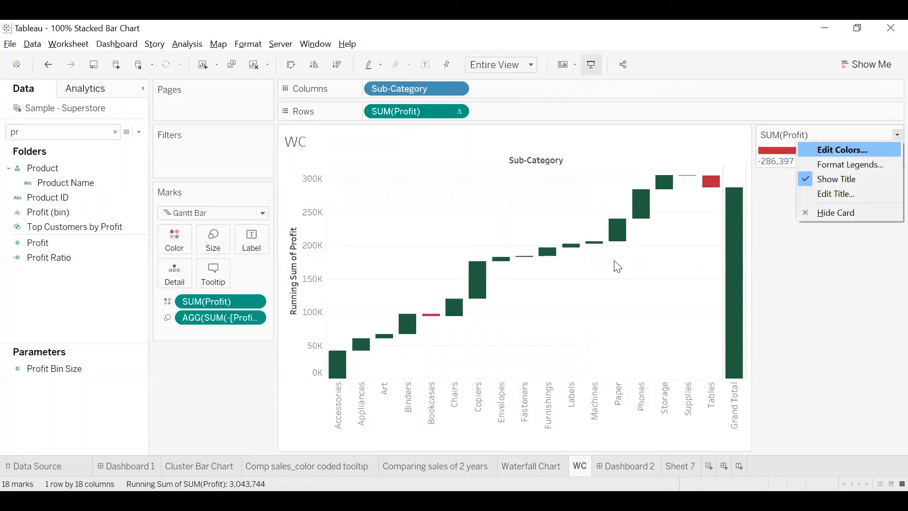
{"action": "left_click", "coordinate": [568, 213]}
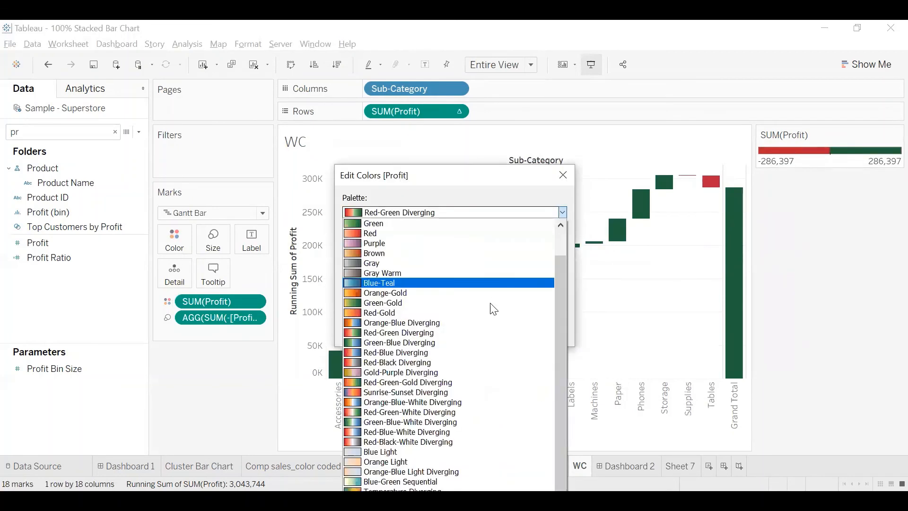
{"action": "left_click", "coordinate": [446, 353]}
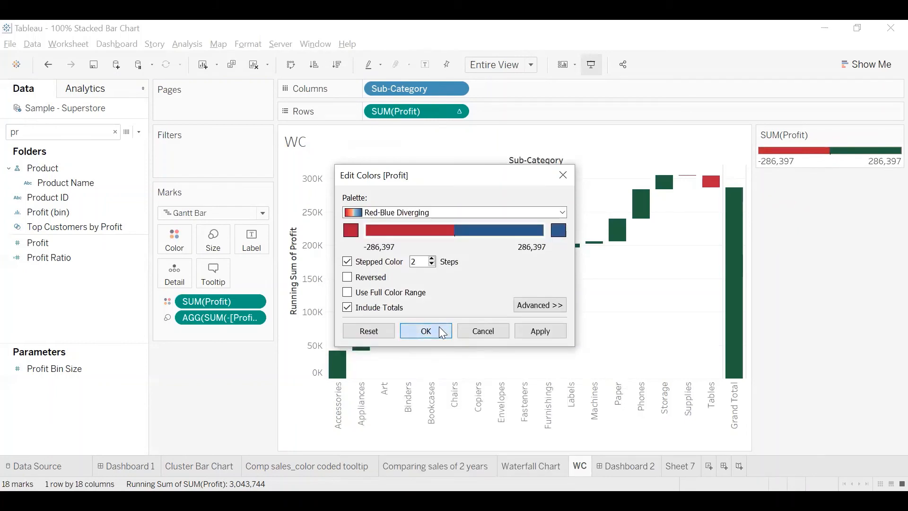
{"action": "left_click", "coordinate": [429, 329]}
Step: Compare the WC chart with the Waterfall Chart sheet, and inspect the Accessories bar and its label there
{"action": "left_click", "coordinate": [559, 466]}
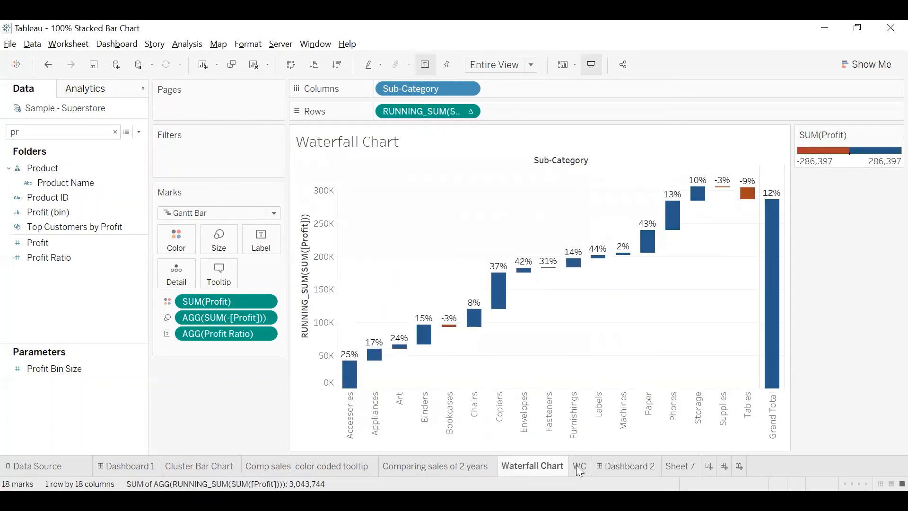
{"action": "left_click", "coordinate": [577, 466]}
{"action": "left_click", "coordinate": [507, 466]}
{"action": "mouse_move", "coordinate": [350, 362]}
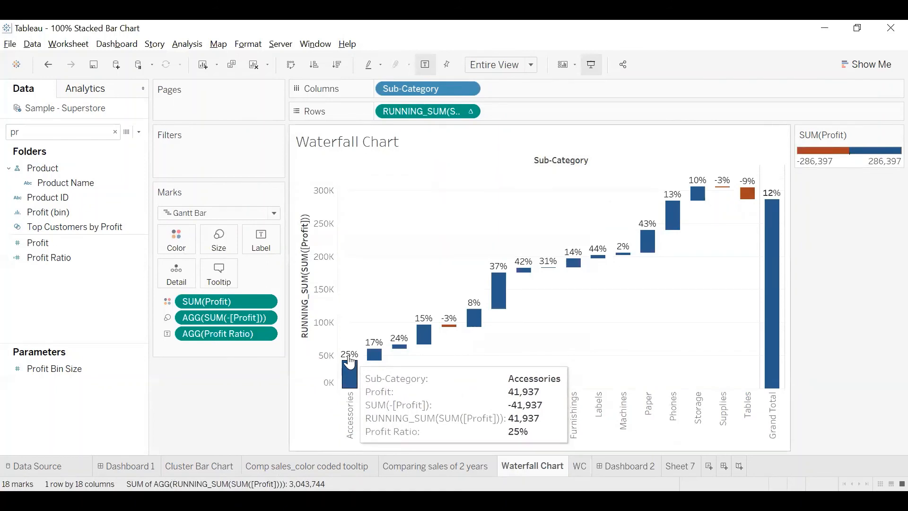
Step: Label the WC chart's bars with Profit Ratio, and review the labels against the Waterfall Chart example
{"action": "left_click", "coordinate": [583, 466]}
{"action": "left_click", "coordinate": [82, 197]}
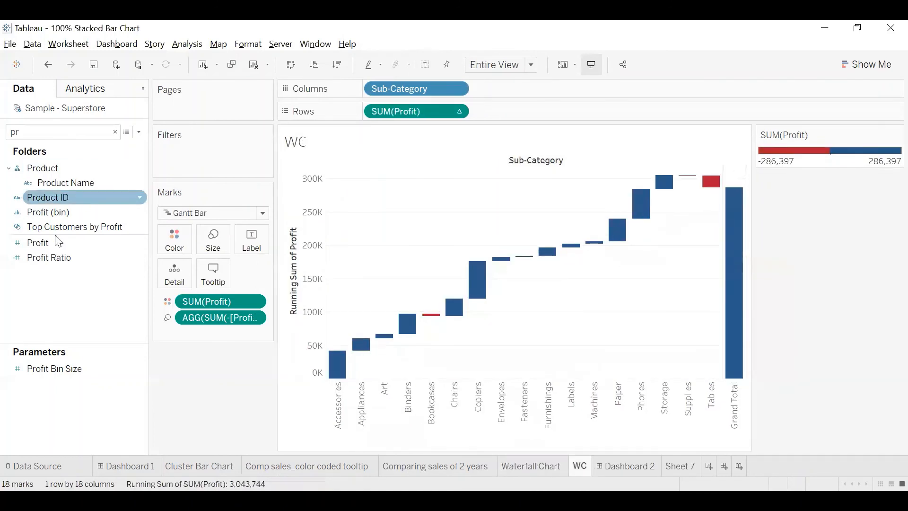
{"action": "left_click", "coordinate": [55, 260]}
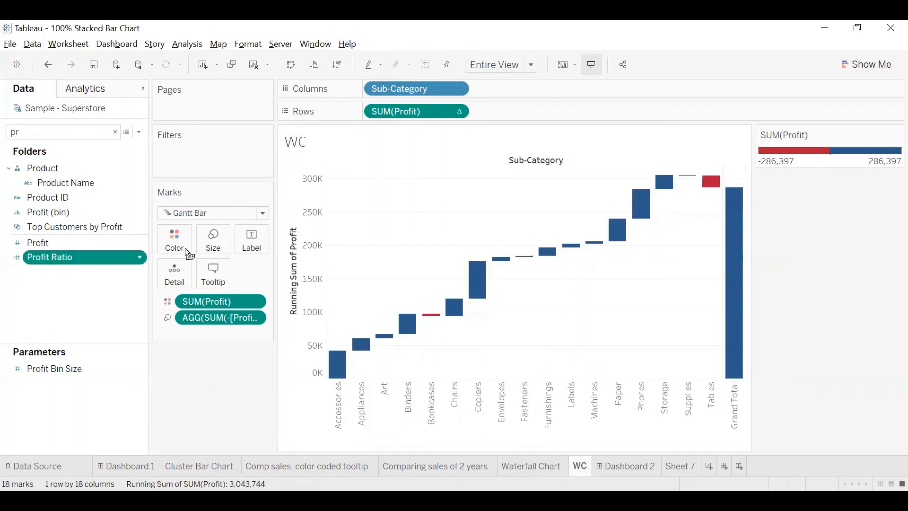
{"action": "left_click_drag", "start_coordinate": [243, 250], "coordinate": [245, 251]}
{"action": "mouse_move", "coordinate": [335, 359]}
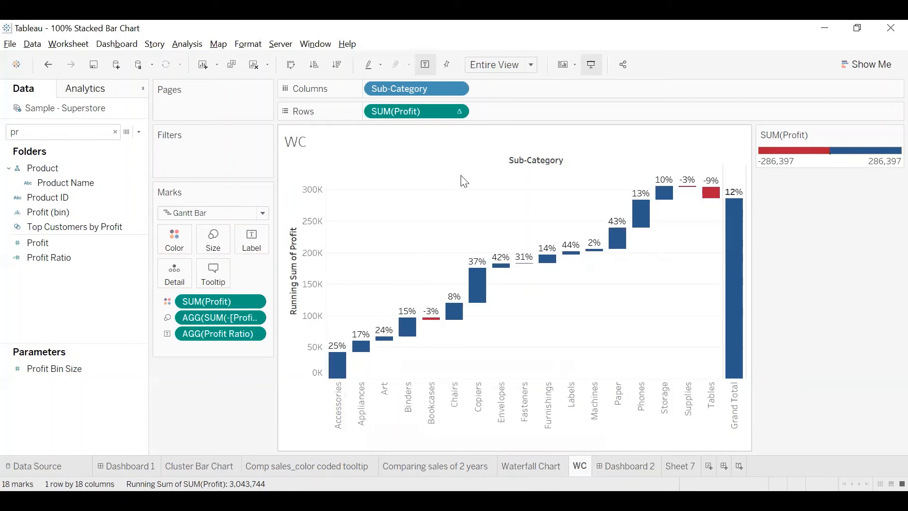
{"action": "mouse_move", "coordinate": [458, 327]}
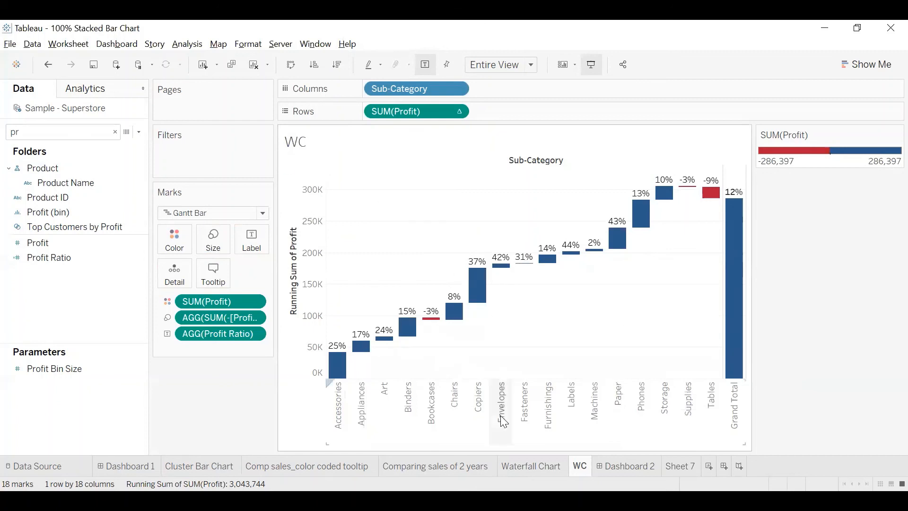
{"action": "mouse_move", "coordinate": [531, 466]}
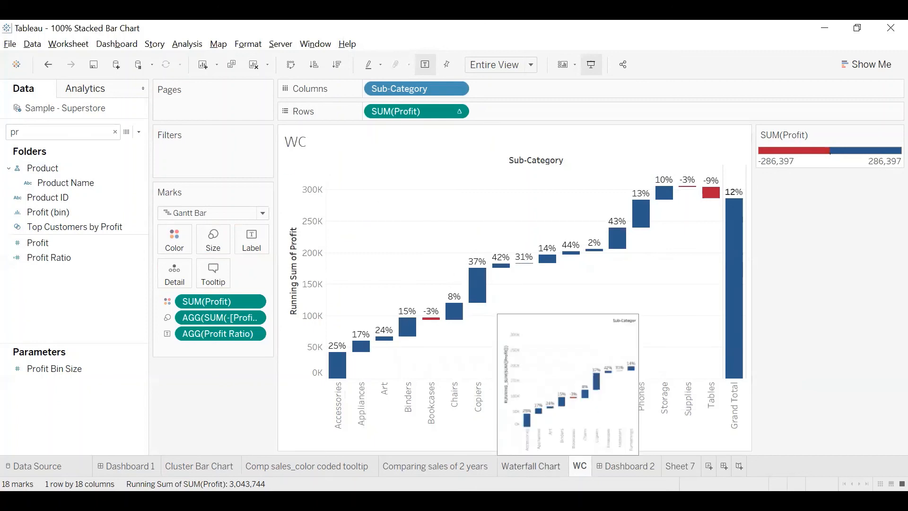